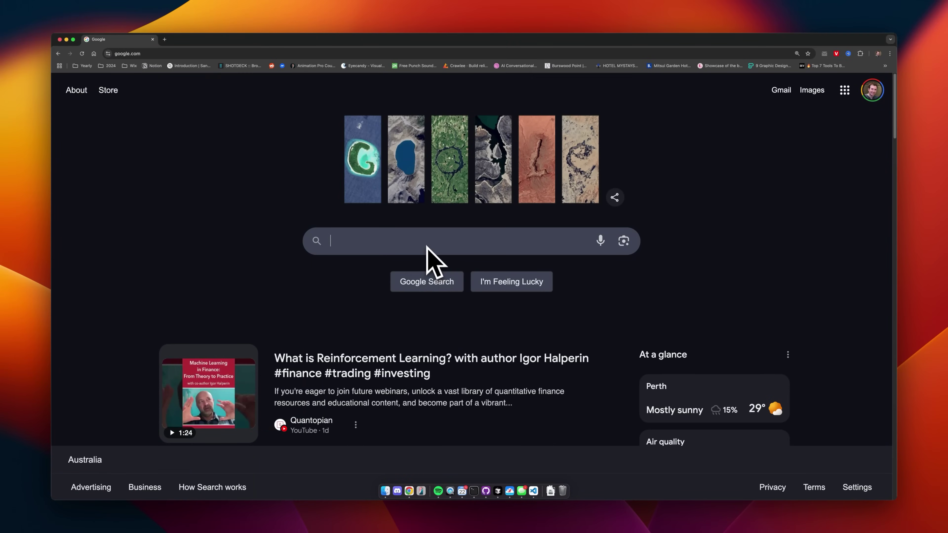
Step: Search Google for "claude desktop" and download the macOS version from Claude's download page
left_click(426, 241)
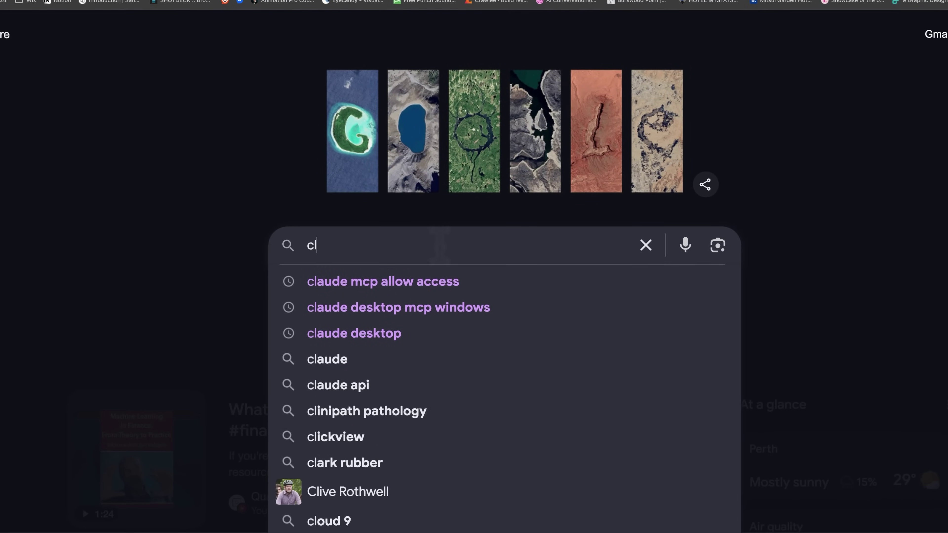
type("claude desktop")
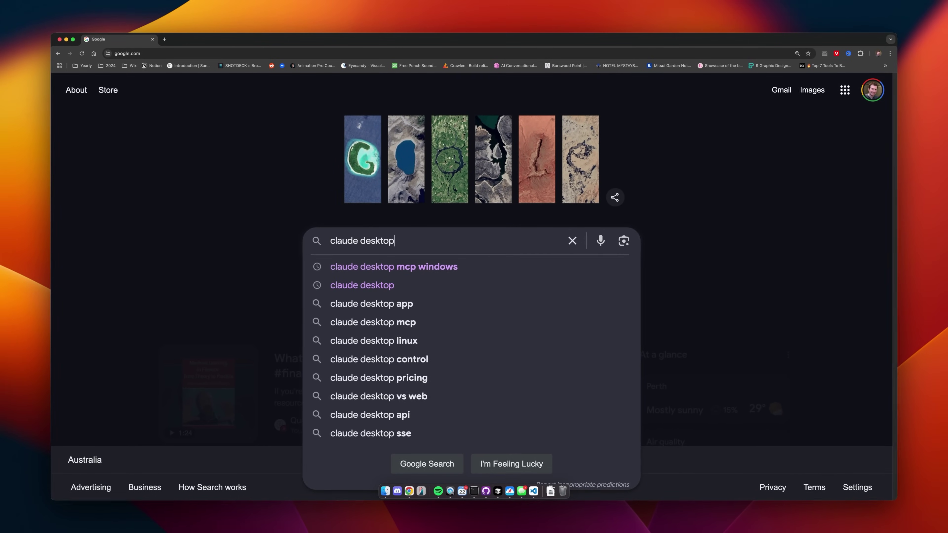
key("Return")
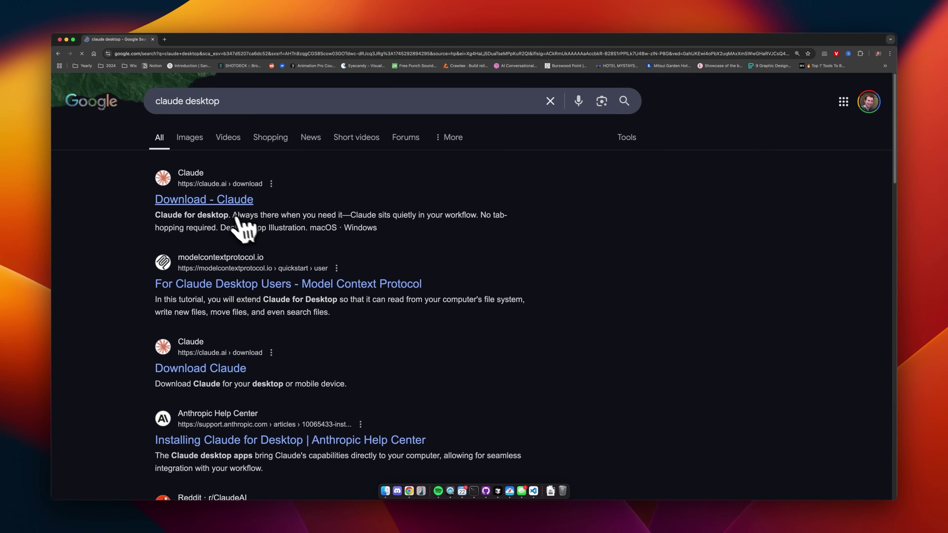
left_click(225, 207)
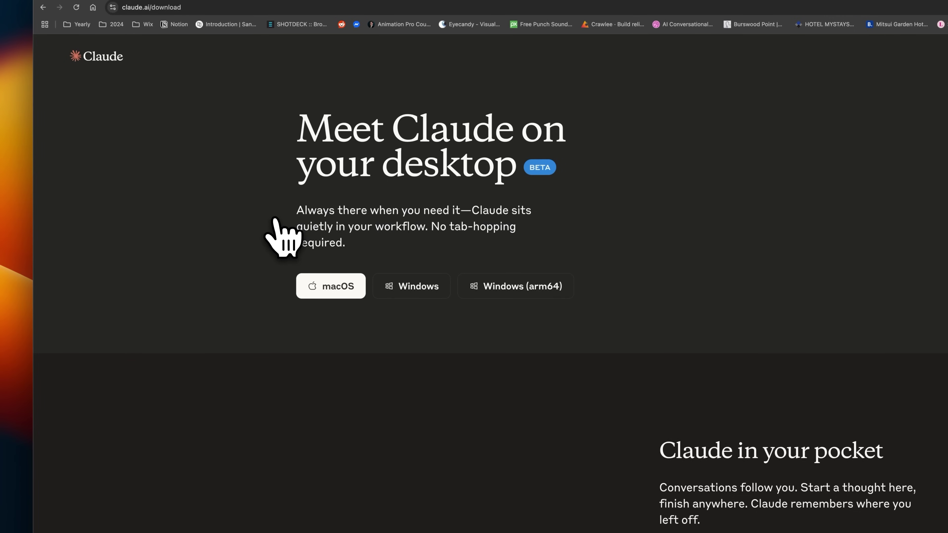
left_click(331, 287)
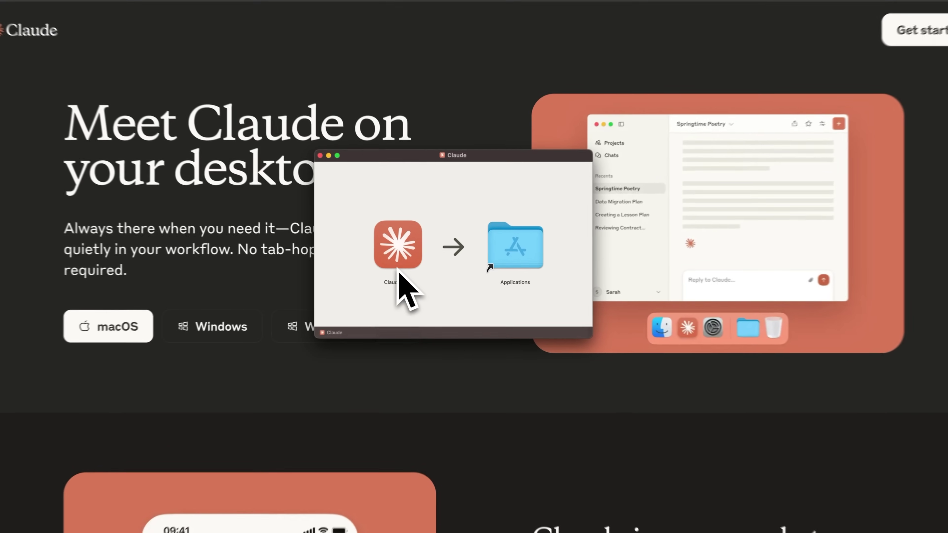
Step: Install Claude into the Applications folder and get started with it by signing in through Google
left_click_drag(407, 272, 523, 244)
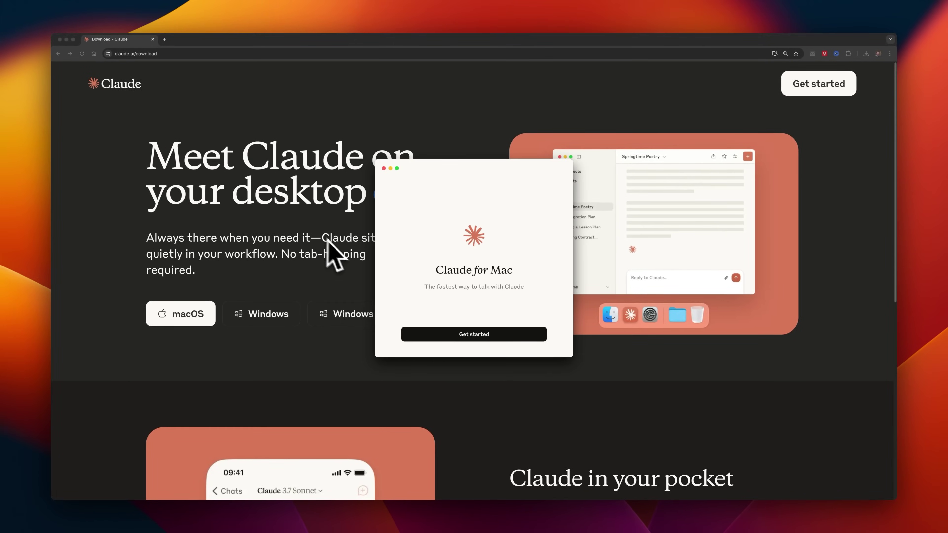
left_click(475, 335)
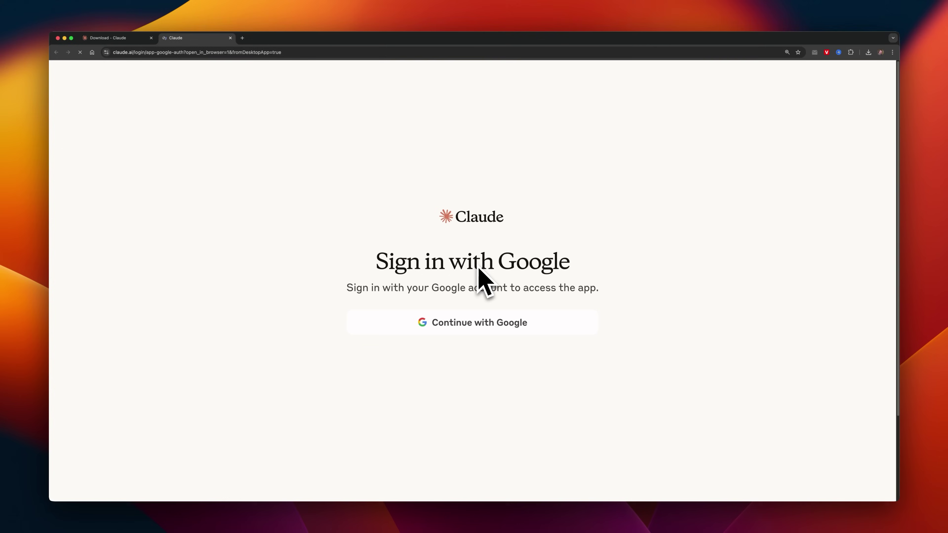
left_click(529, 114)
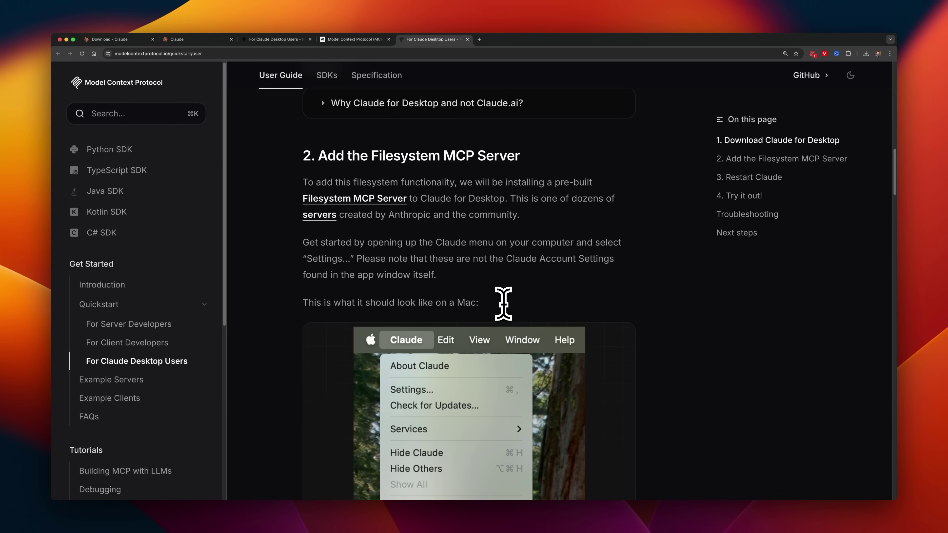
Step: Copy the MacOS/Linux filesystem server JSON from the "Add the Filesystem MCP Server" section of the Model Context Protocol user guide
scroll(503, 304, "down", 5)
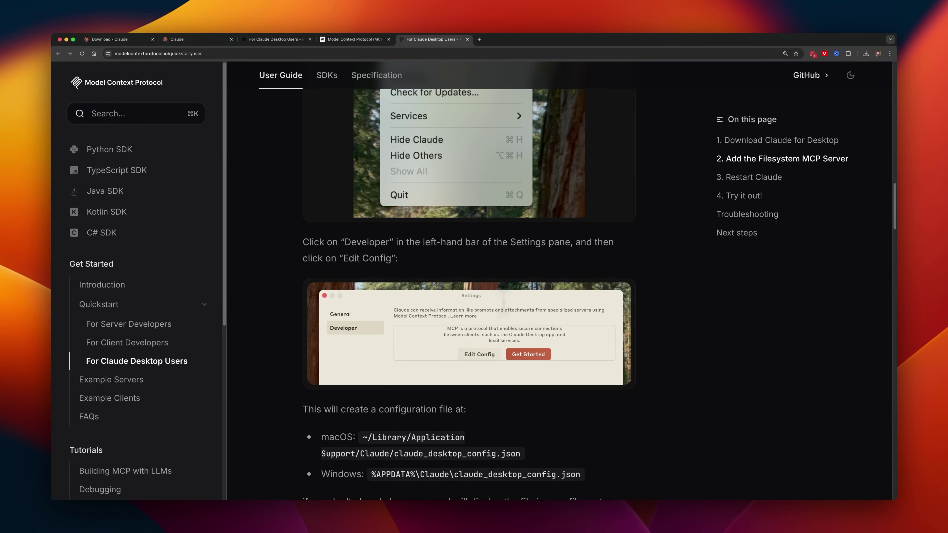
scroll(503, 303, "down", 5)
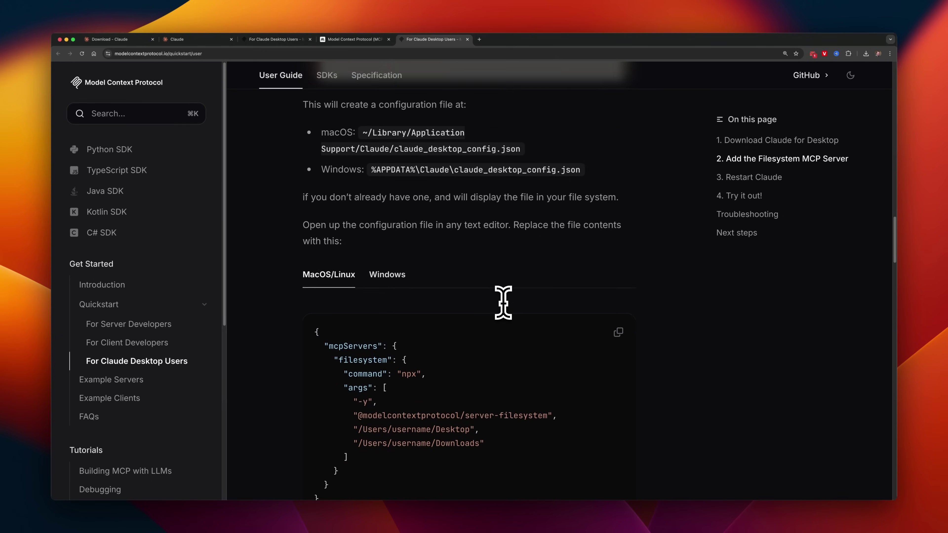
scroll(504, 303, "down", 2)
left_click_drag(375, 399, 315, 250)
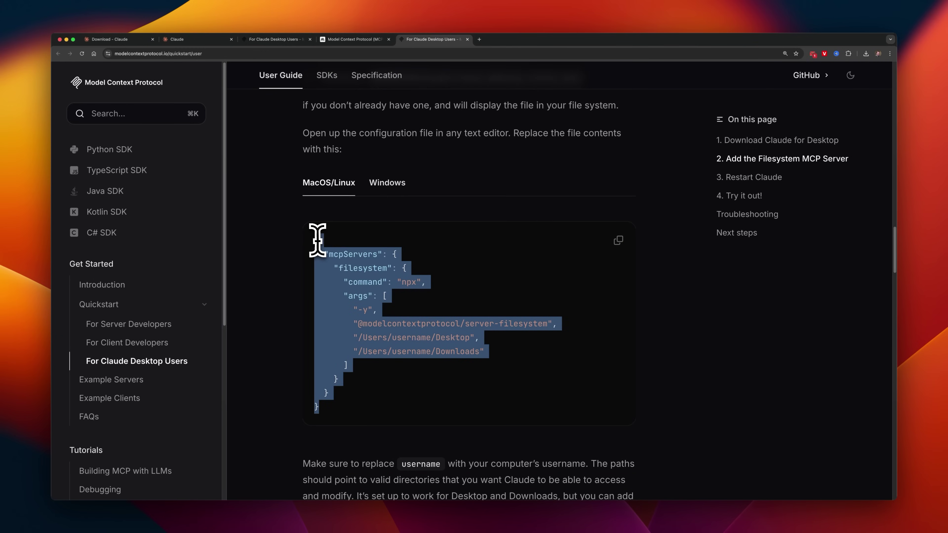
Step: Switch to Claude and reveal its configuration file through the Edit Config option in the Developer settings
key("super+Tab")
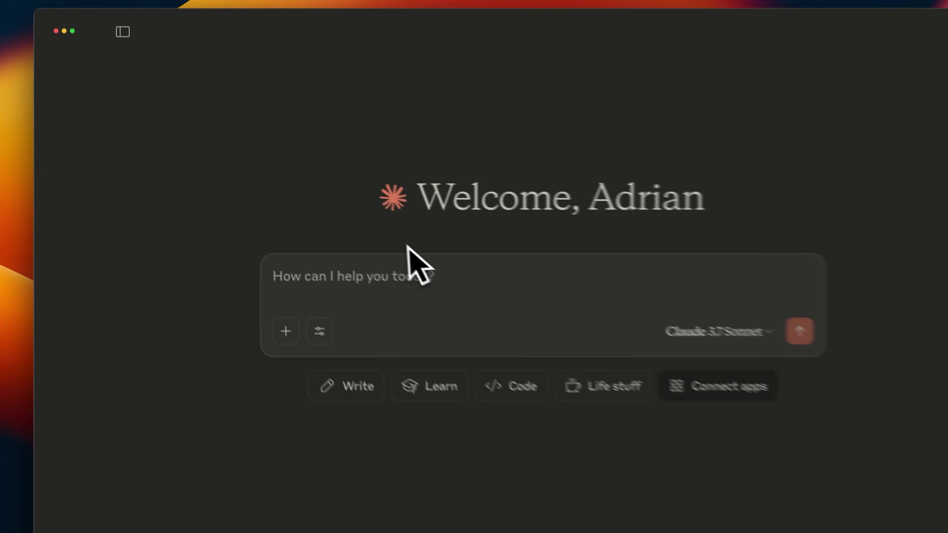
left_click(67, 15)
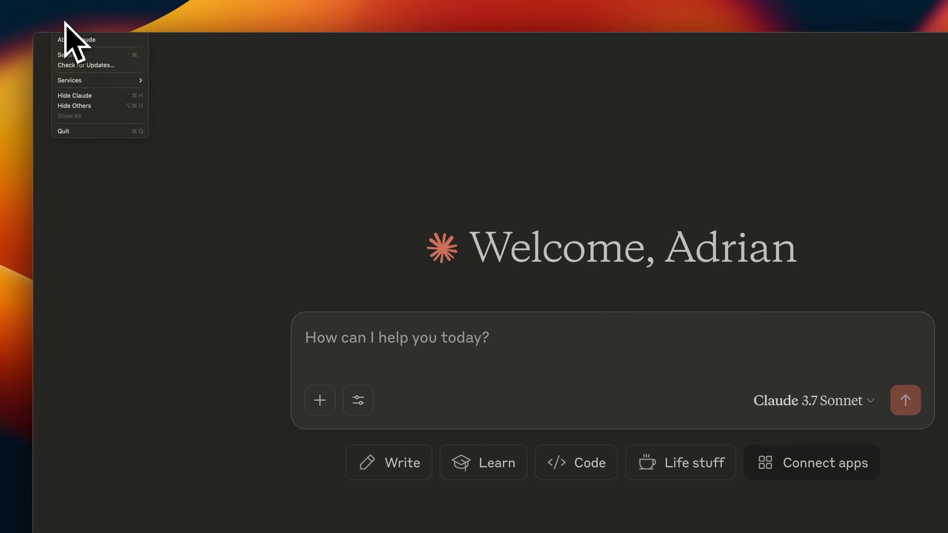
left_click(88, 56)
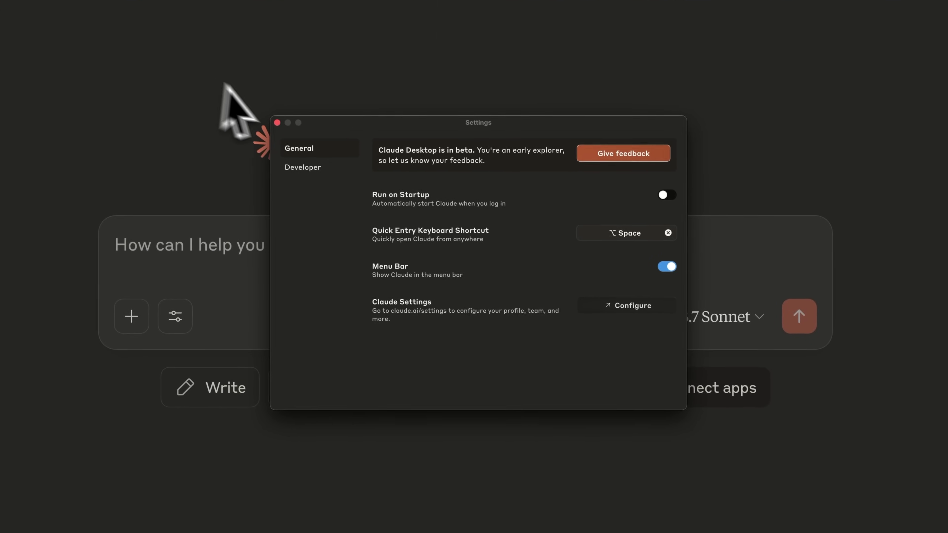
left_click(312, 168)
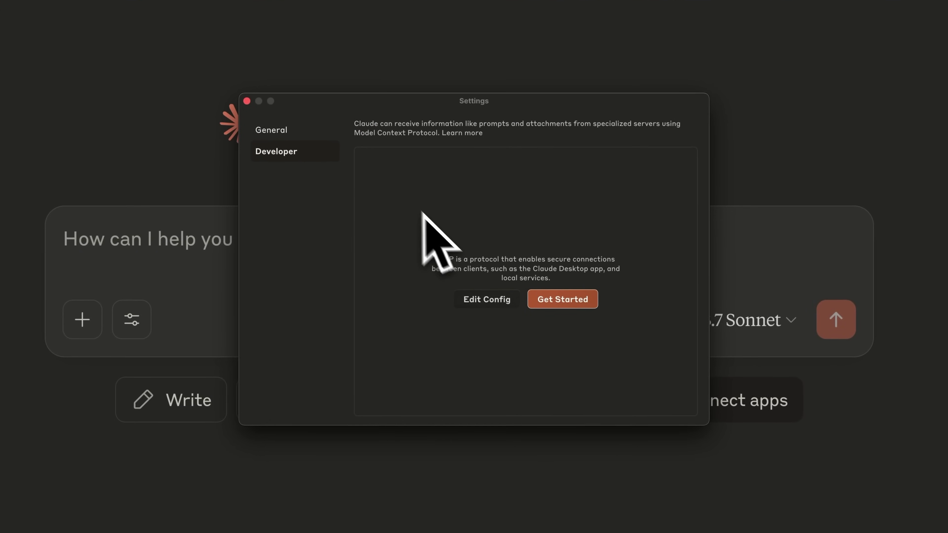
left_click(488, 301)
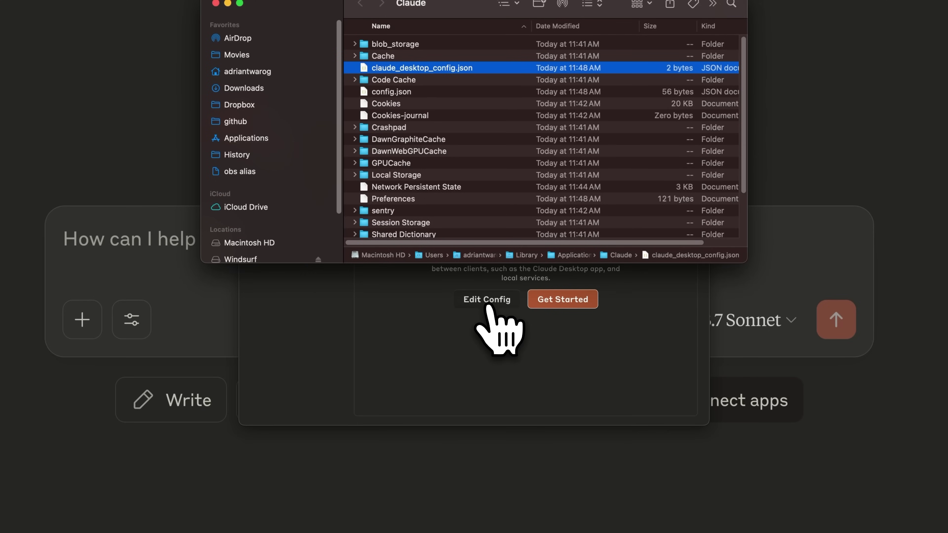
Step: Open claude_desktop_config.json in a code editor and replace its contents with the copied filesystem server configuration
right_click(446, 69)
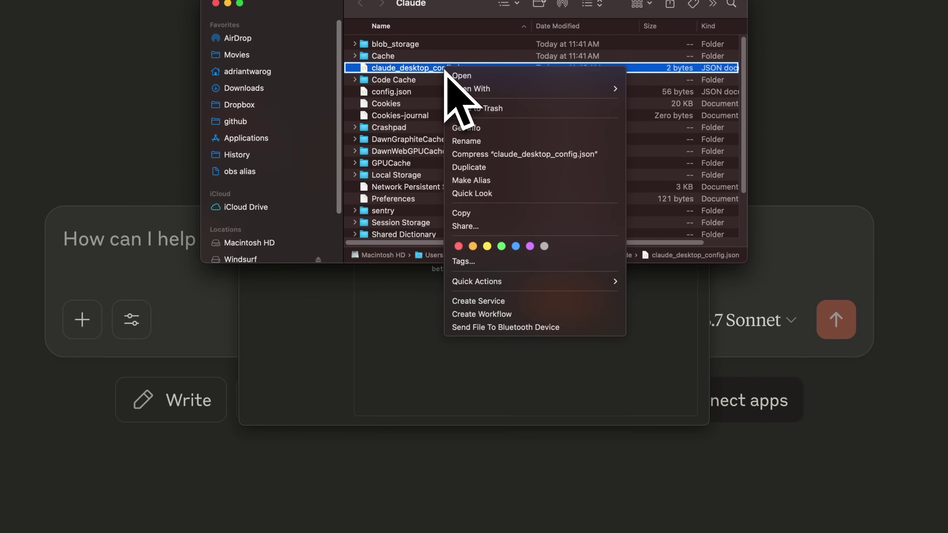
mouse_move(481, 91)
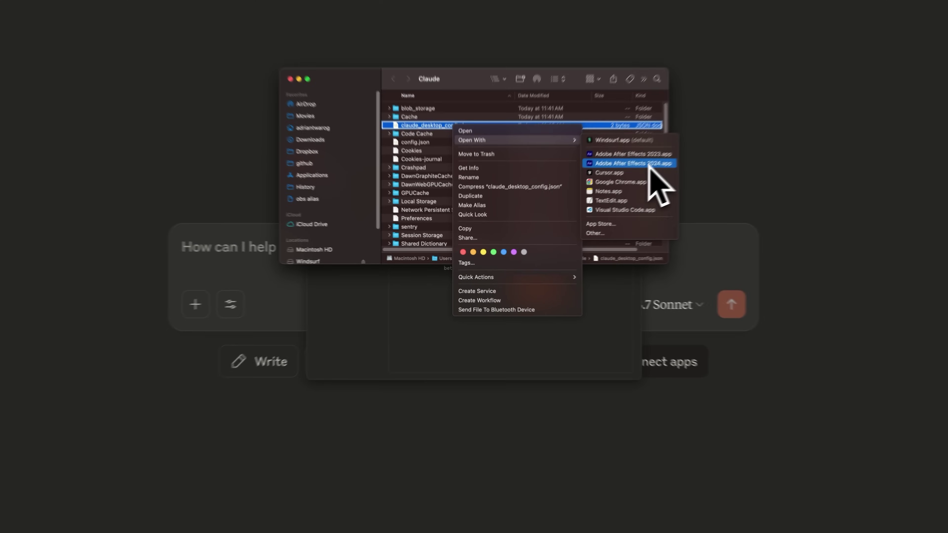
left_click(613, 192)
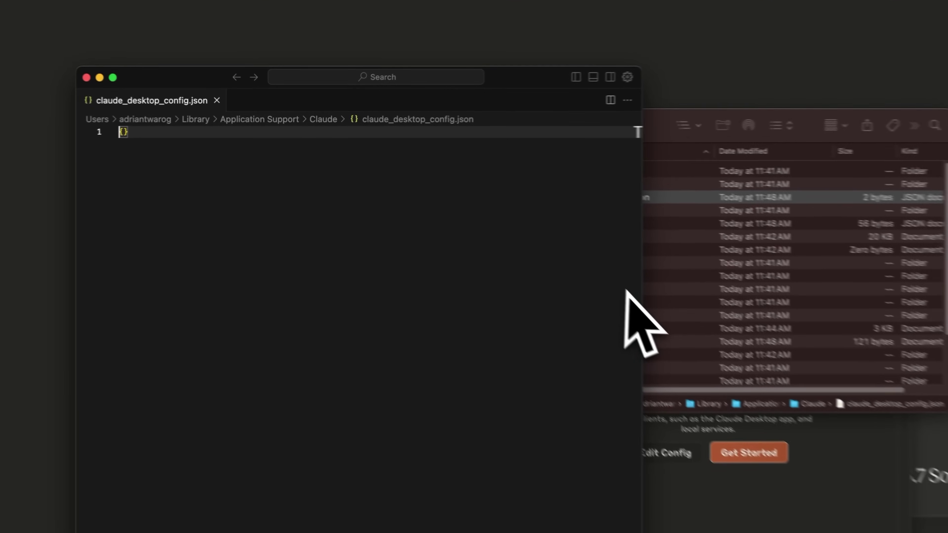
key("super+a")
type("{     \"mcpServers\": {       \"filesystem\": {         \"command\": \"npx\",         \"args\": [           \"-y\",           \"@modelcontextprotocol/server-filesystem\",           \"/Users/username/Desktop\",           \"/Users/username/Downloads\"         ]       }     }   }")
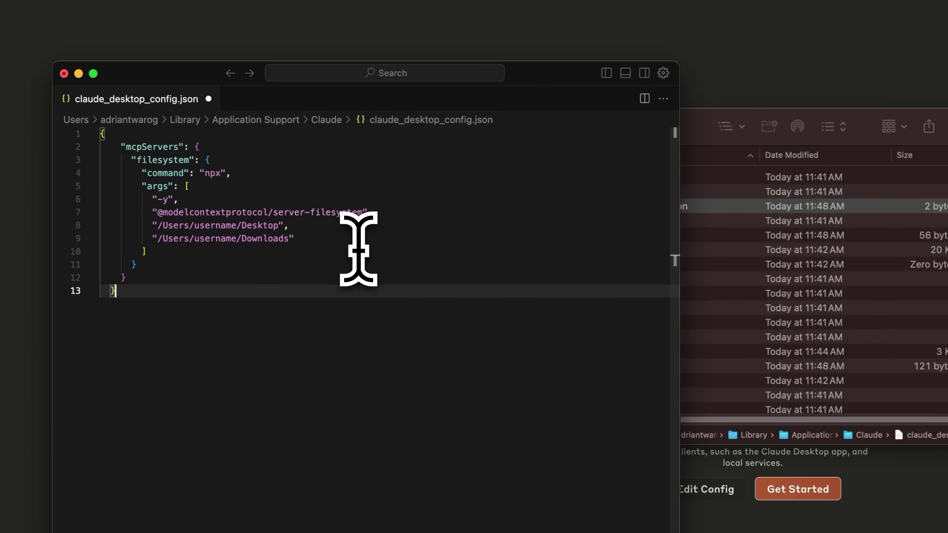
Step: Replace the username placeholder in the Desktop and Downloads paths with the computer's username, and save and close the config file
double_click(229, 225)
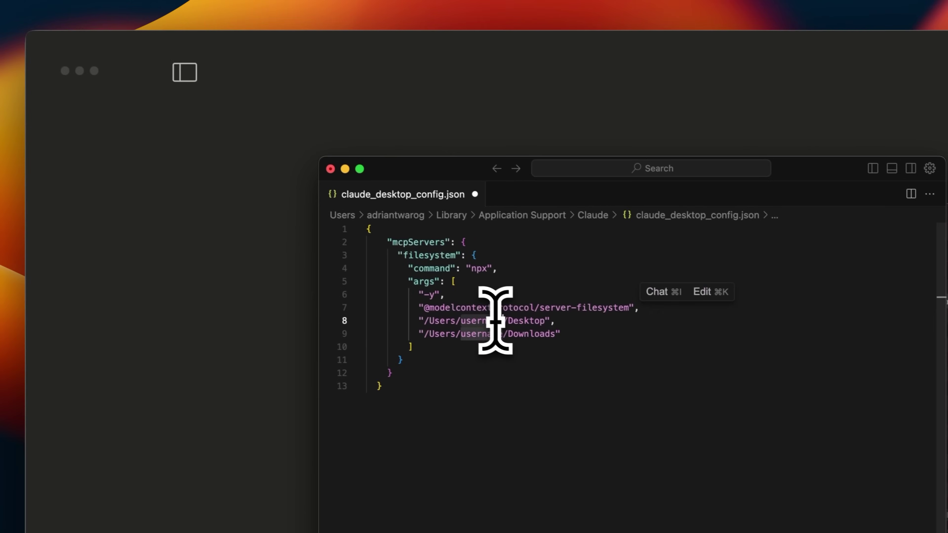
type("adriantwarog")
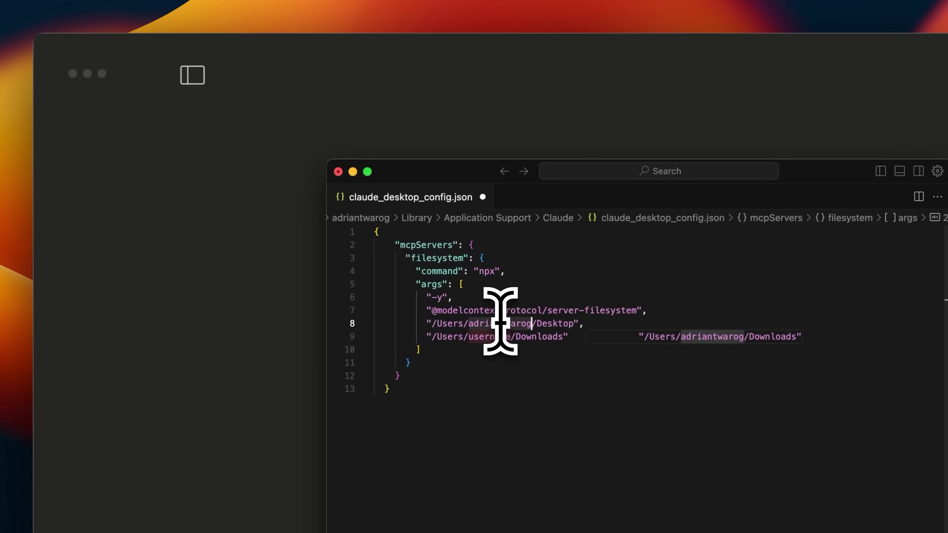
key("Tab")
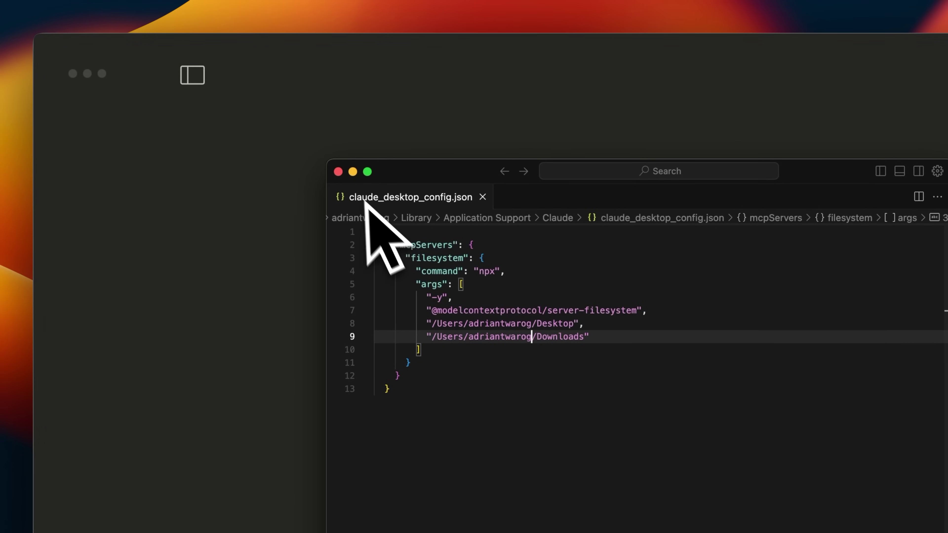
key("super+s")
left_click(247, 126)
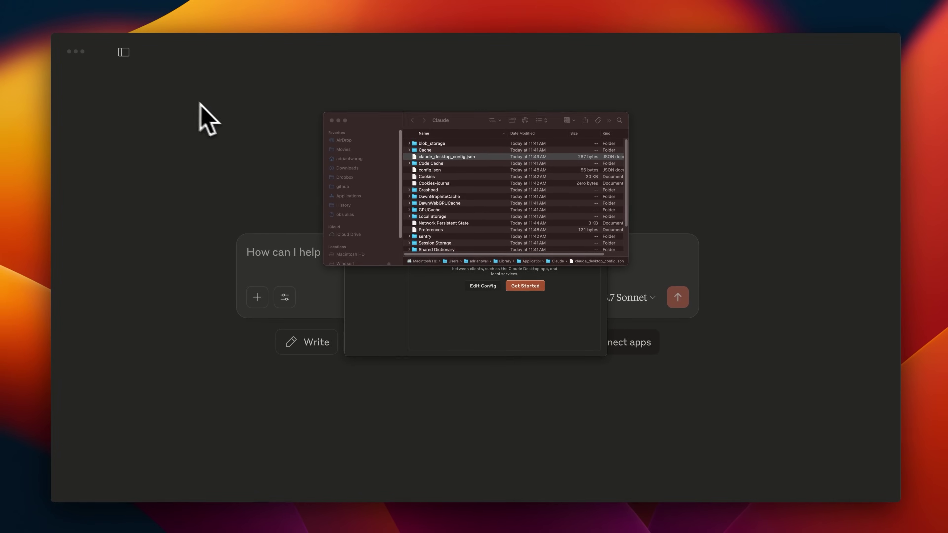
Step: Close the Finder and Settings windows and restart Claude to load the new configuration
left_click(333, 121)
left_click(350, 174)
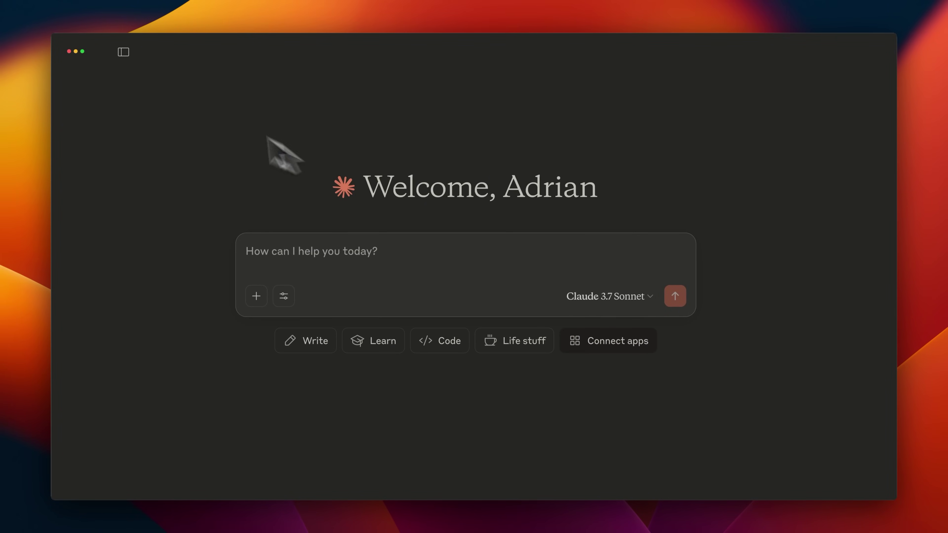
left_click(77, 28)
left_click(93, 101)
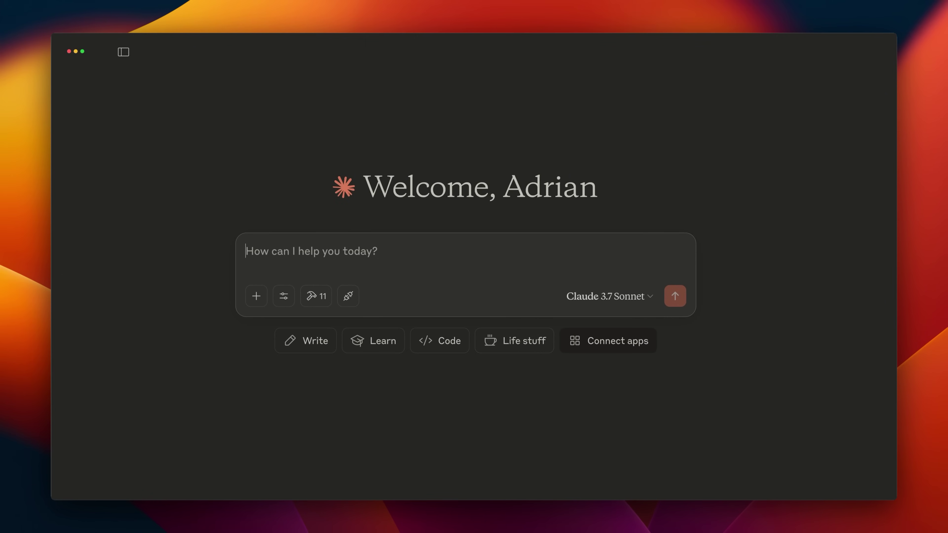
Step: Check the list of installed MCP servers in Claude and close it
left_click(353, 305)
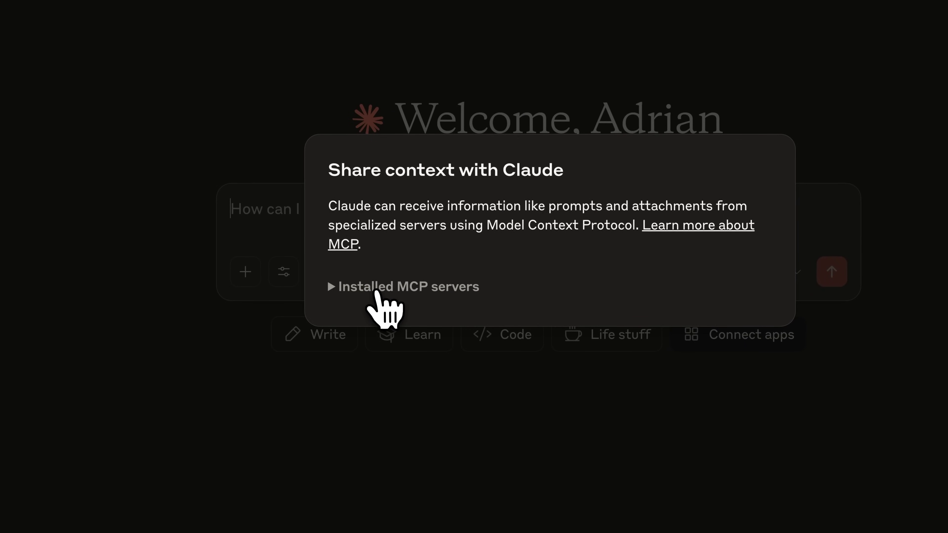
left_click(376, 291)
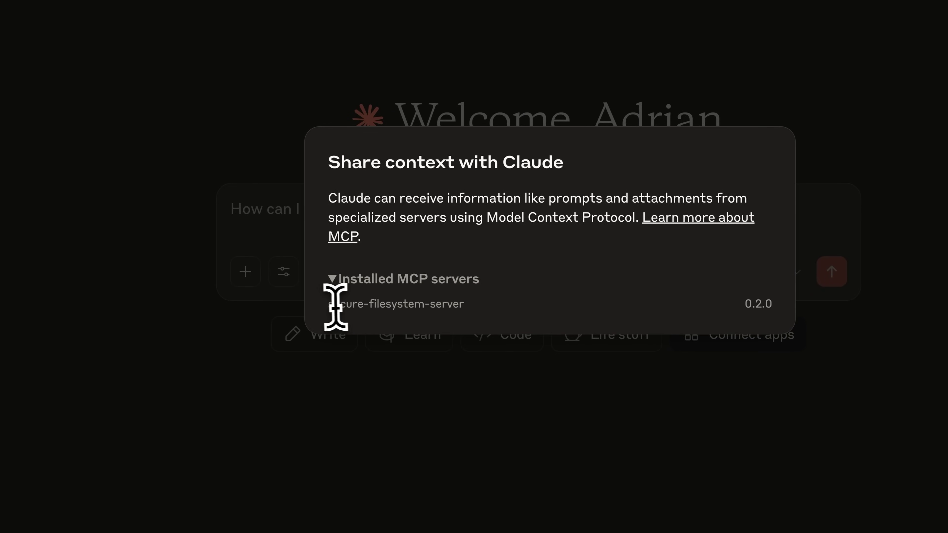
key("Escape")
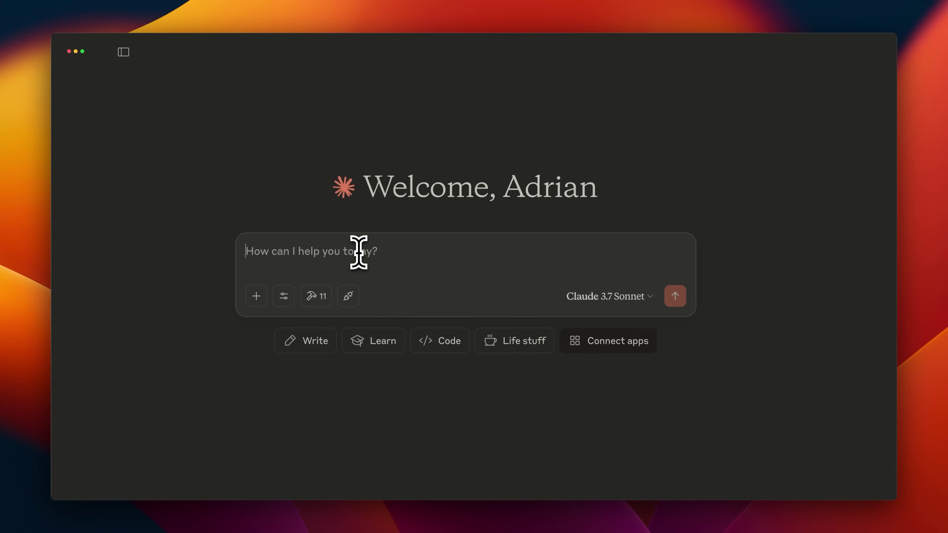
Step: Send the prompt "Help me organise my downloads folder, grouping similar things like images under an image folder, and deleting things like duplicates, and labeling things better"
type("He")
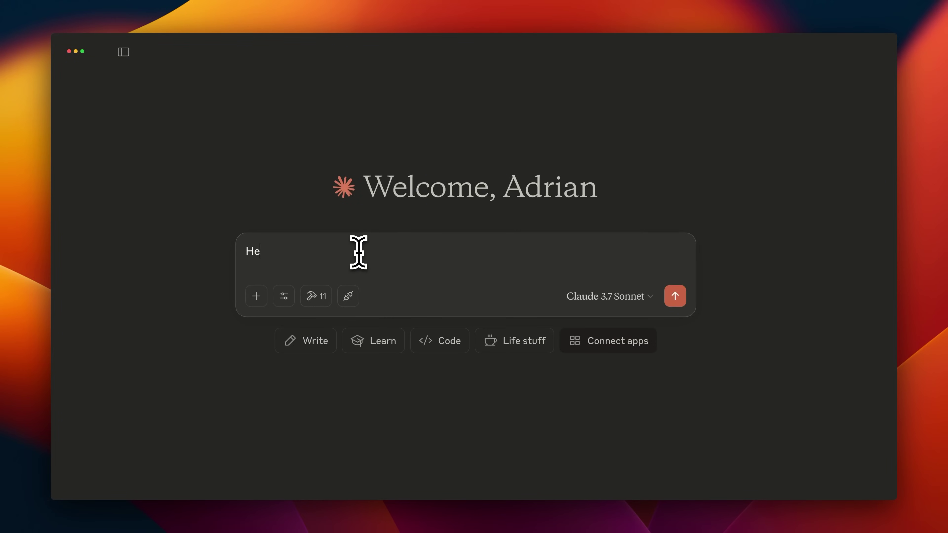
type("lp me organise my downloads folder, groupi")
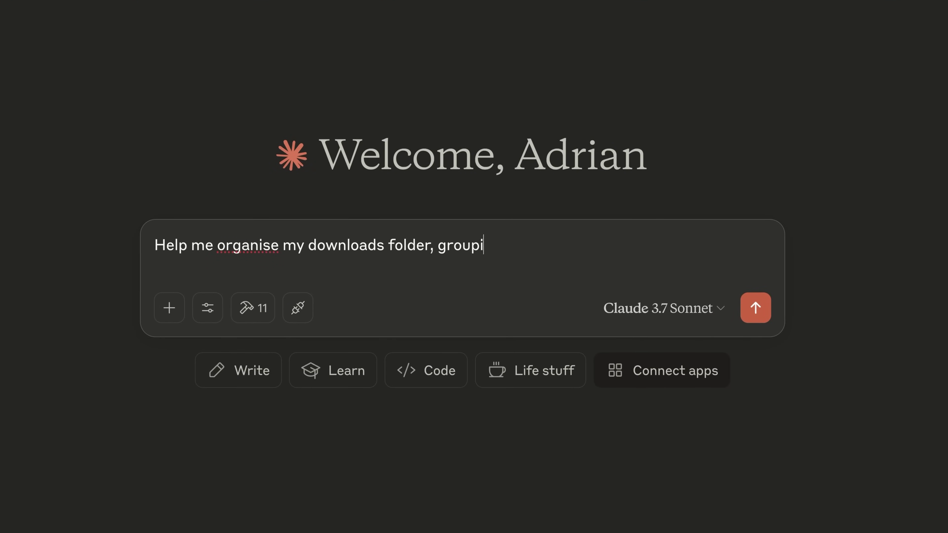
type("s better")
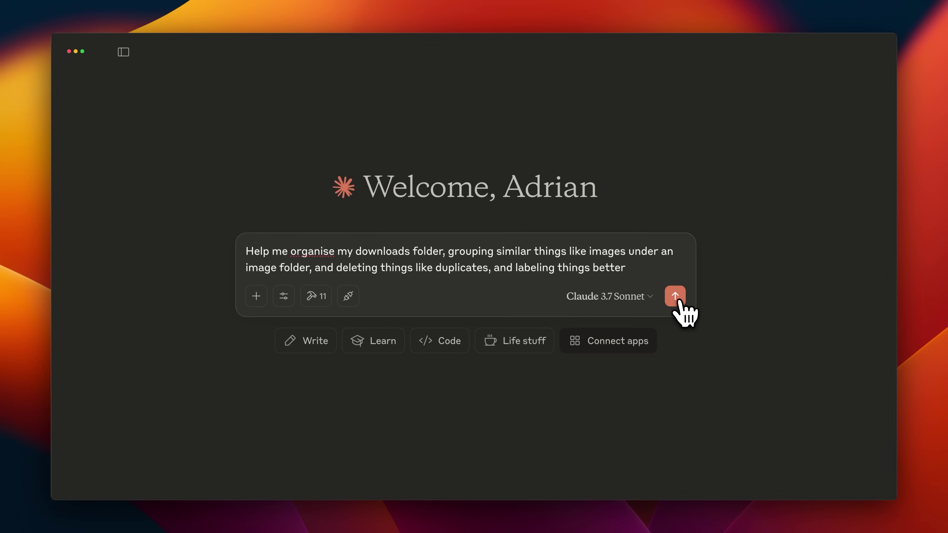
left_click(676, 298)
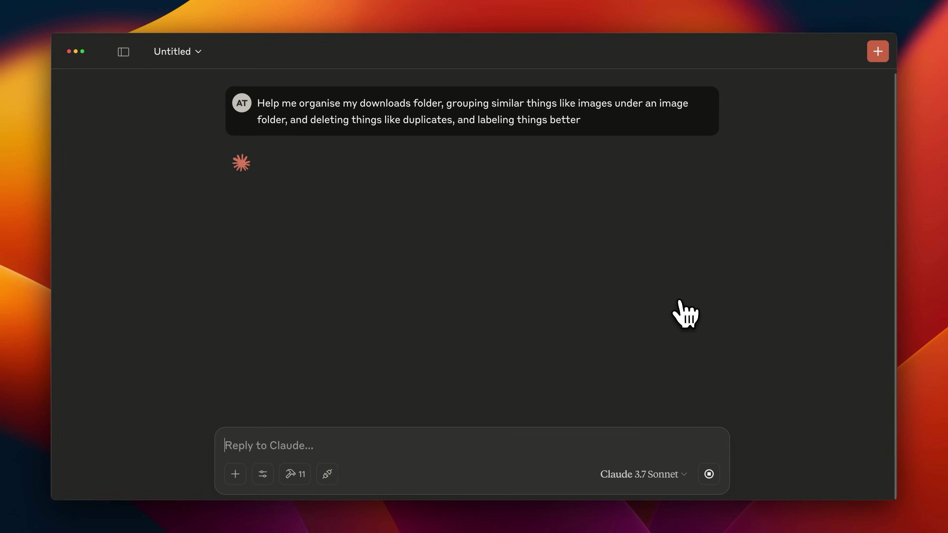
Step: Switch to Finder and look through the files in the Downloads folder
left_click(383, 492)
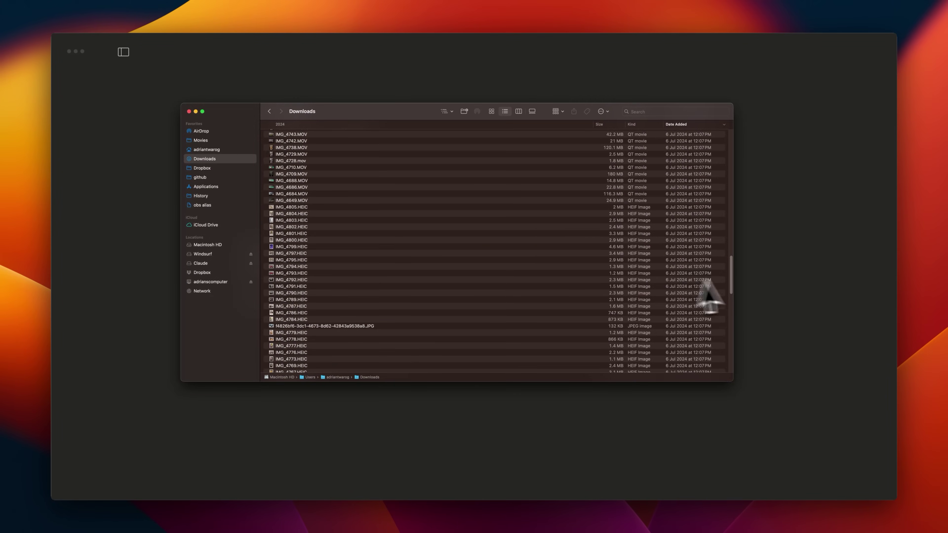
left_click_drag(733, 281, 730, 153)
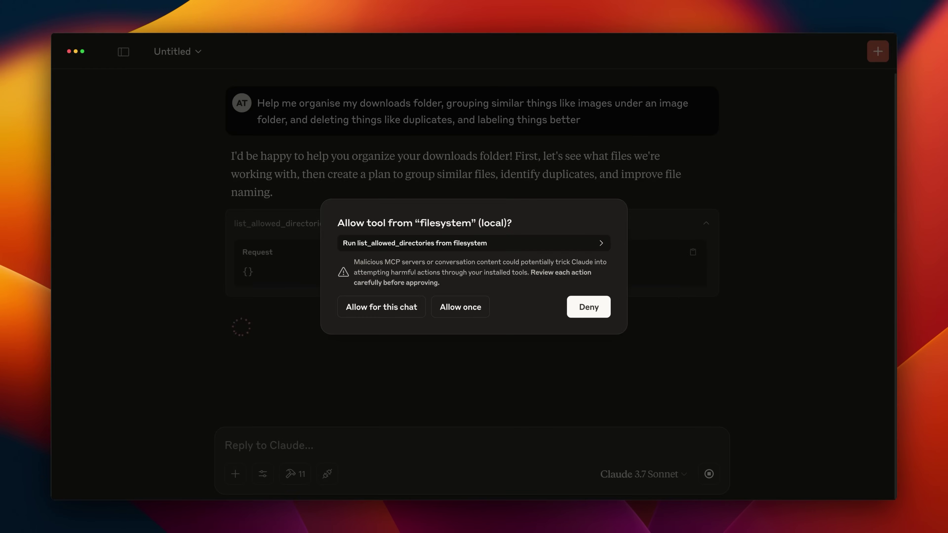
Step: Allow the filesystem tools, including list_allowed_directories and create_directory, for this chat and review Claude's responses
left_click(383, 307)
left_click(395, 316)
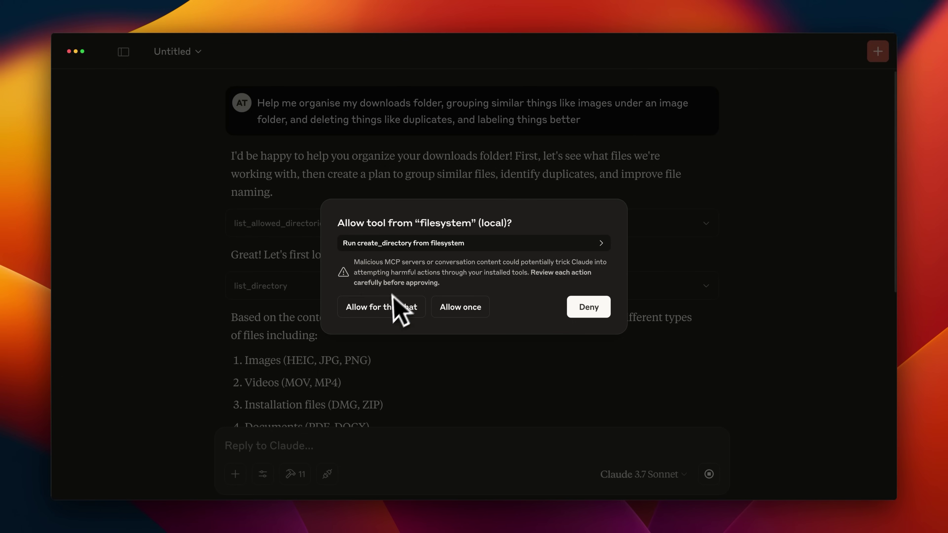
left_click(393, 296)
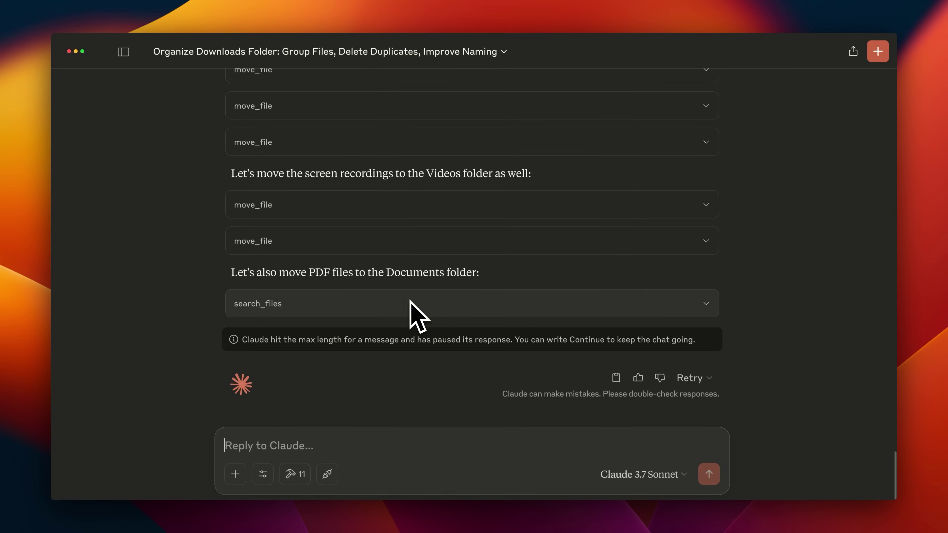
scroll(410, 301, "up", 20)
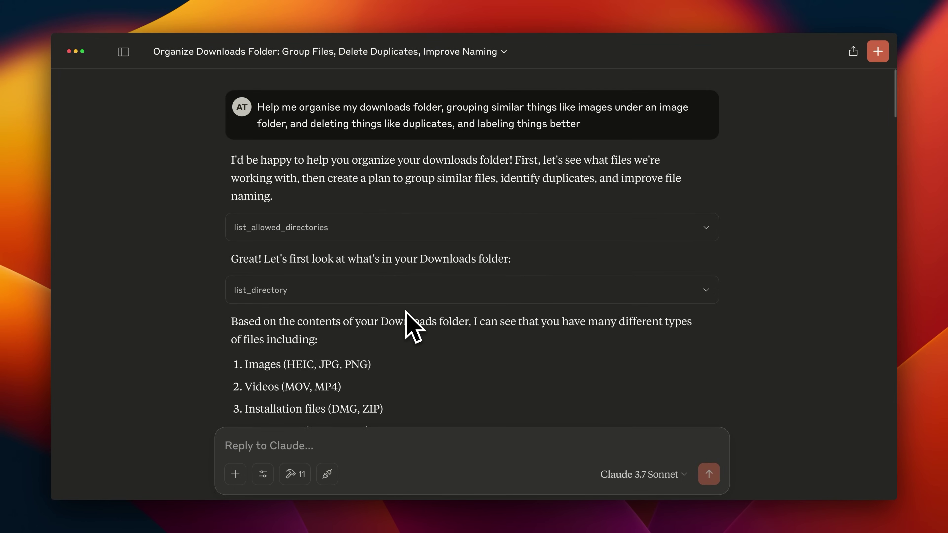
scroll(405, 312, "down", 20)
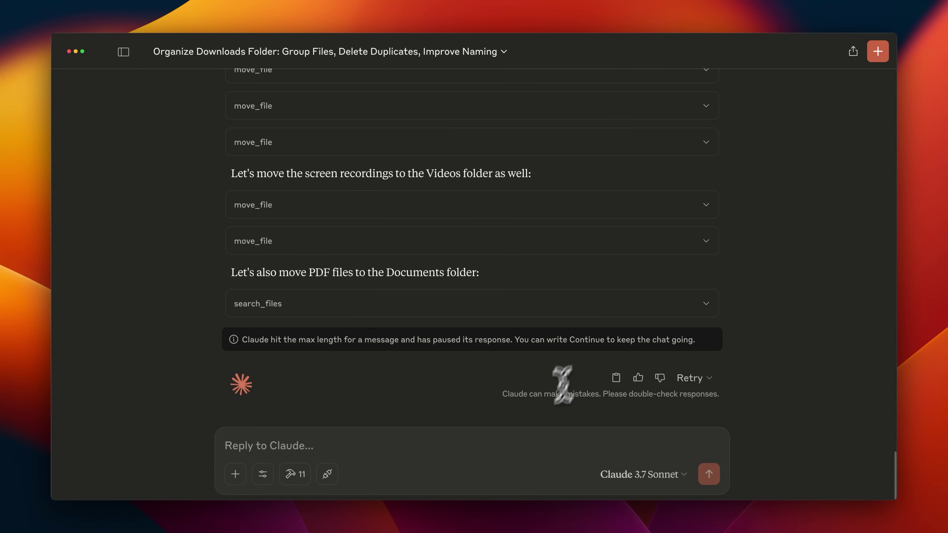
Step: Switch to Finder and inspect the reorganised Downloads folder, including the contents of the Images and Installers subfolders
left_click(356, 469)
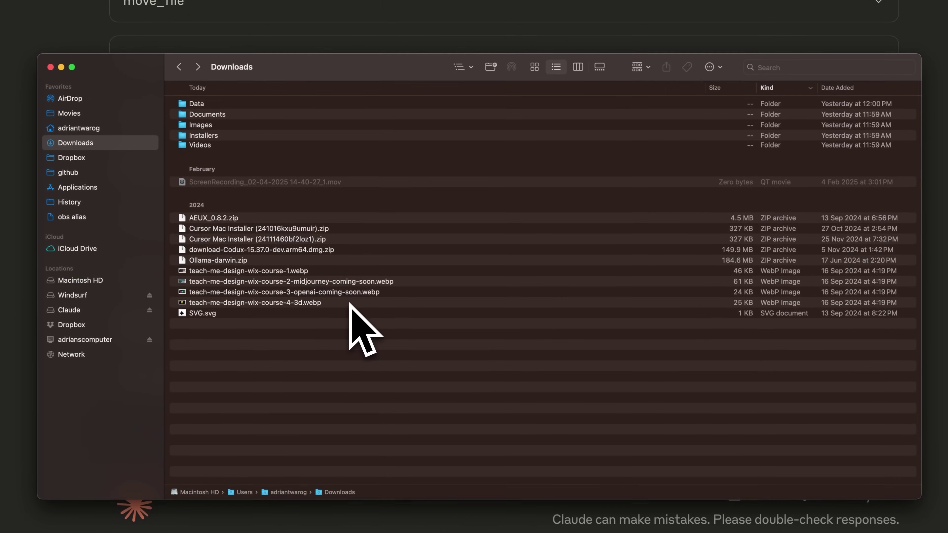
double_click(234, 126)
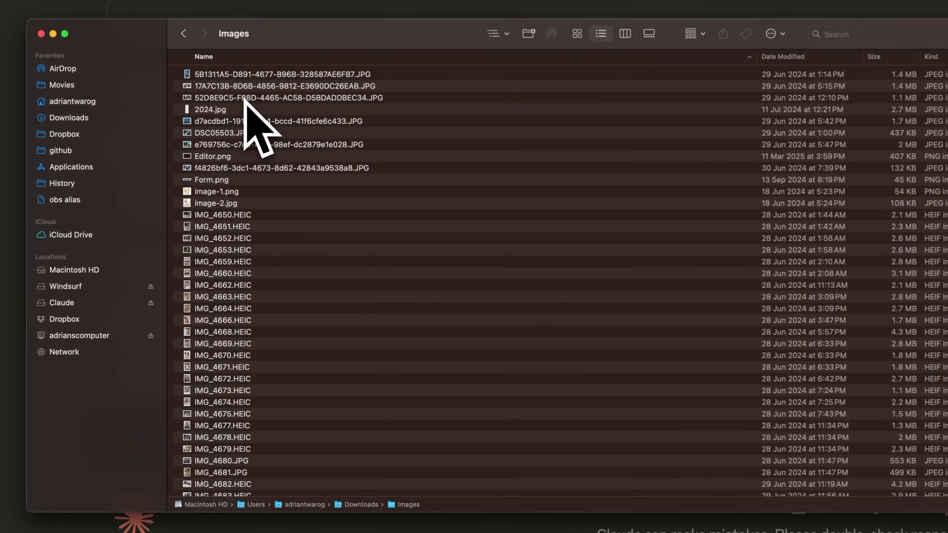
left_click(183, 33)
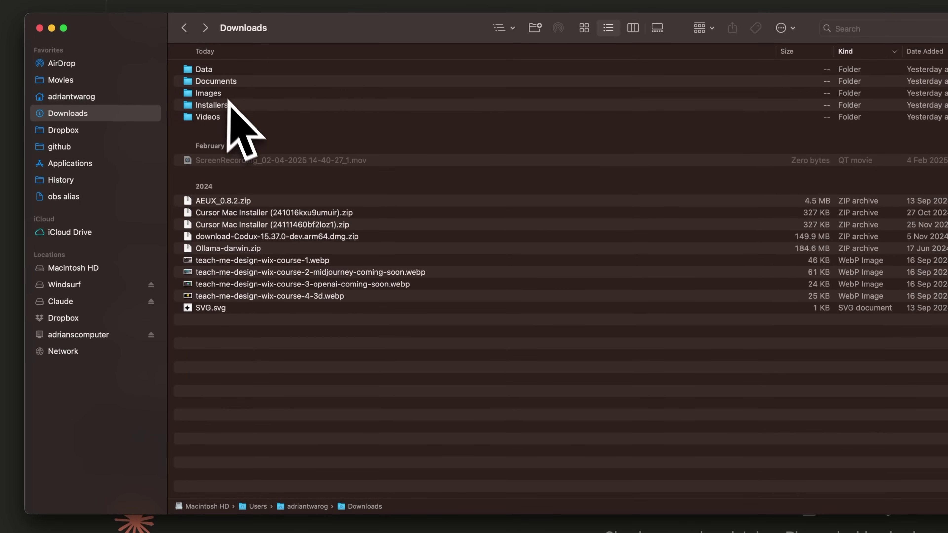
left_click(231, 113)
double_click(238, 111)
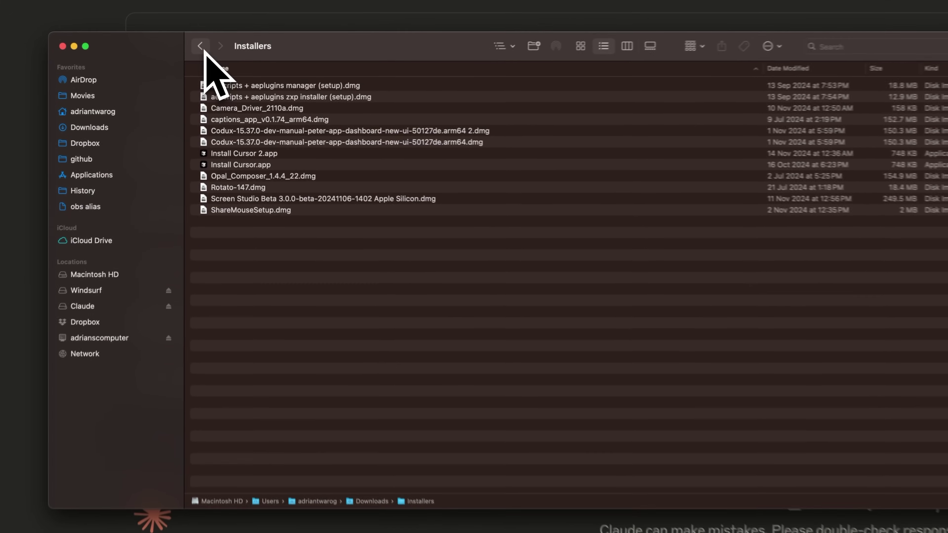
left_click(205, 51)
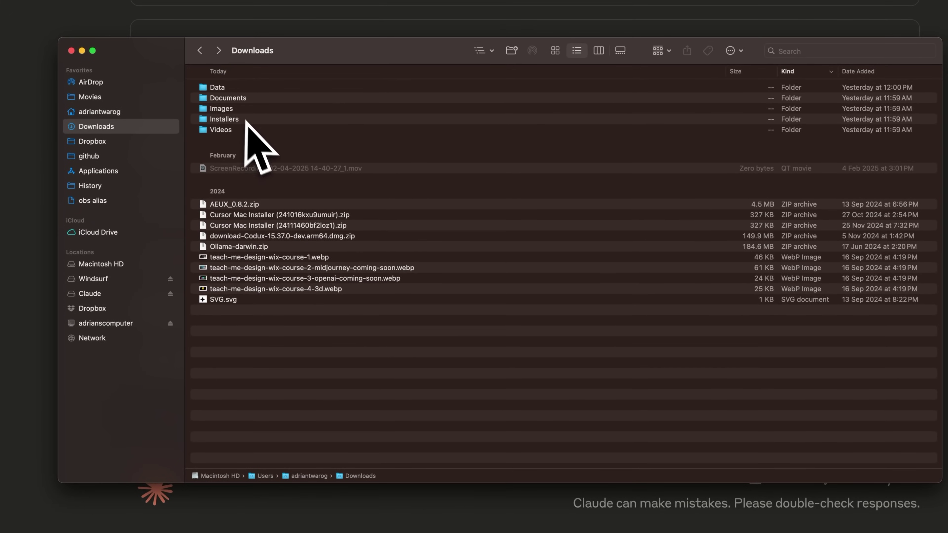
left_click(250, 129)
double_click(250, 129)
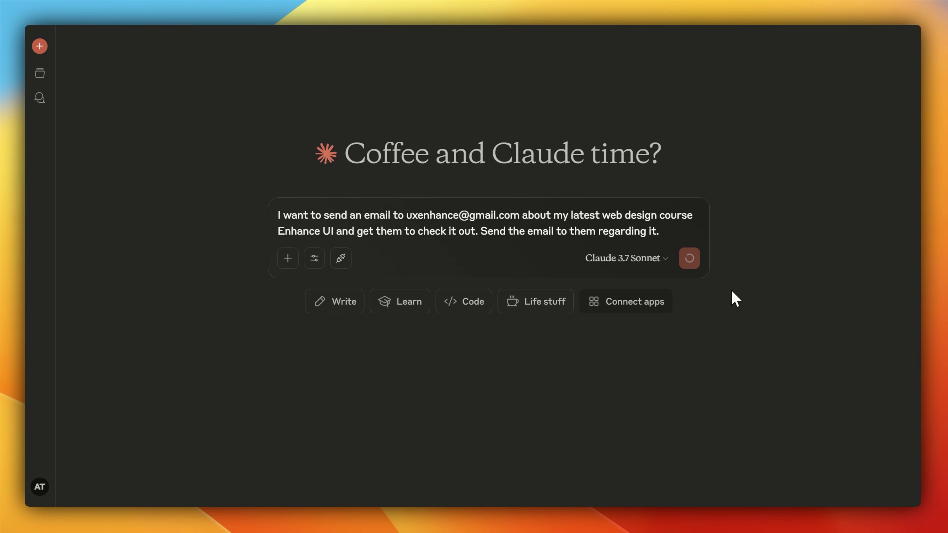
Step: Switch to Claude and send the prompt asking it to email a recipient about the web design course Enhance UI
key("Return")
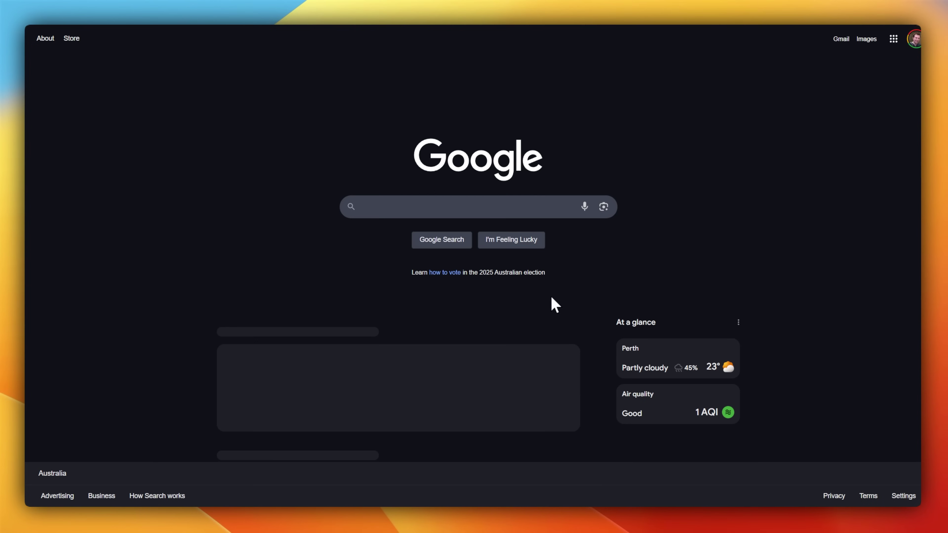
Step: Search Google for "zapier actions", open the Zapier AI Actions: Get Started page and look through its quickstart
left_click(433, 206)
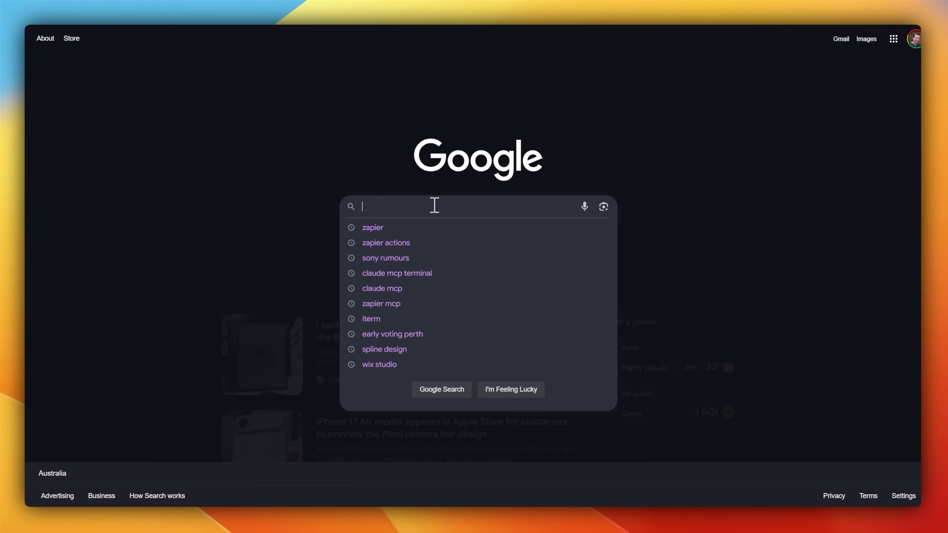
type("zapier actions")
key("Return")
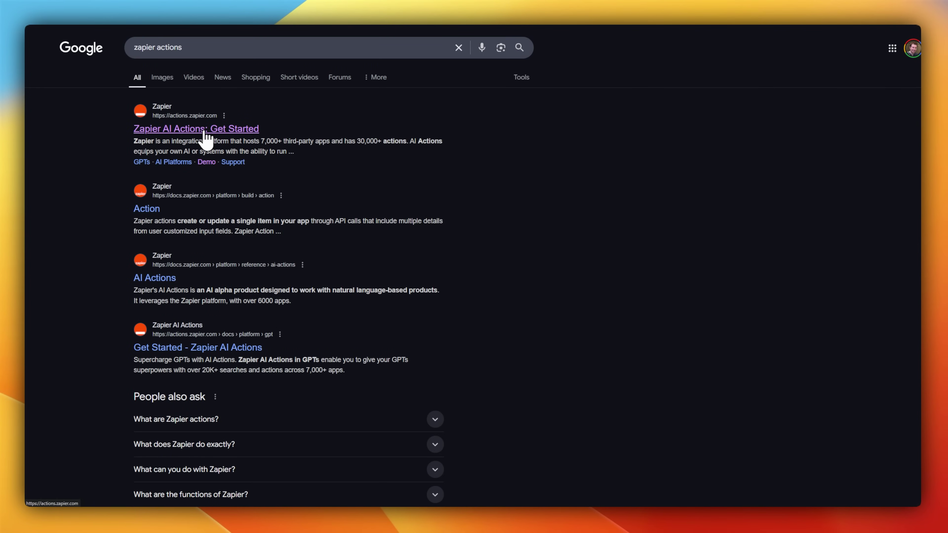
left_click(205, 131)
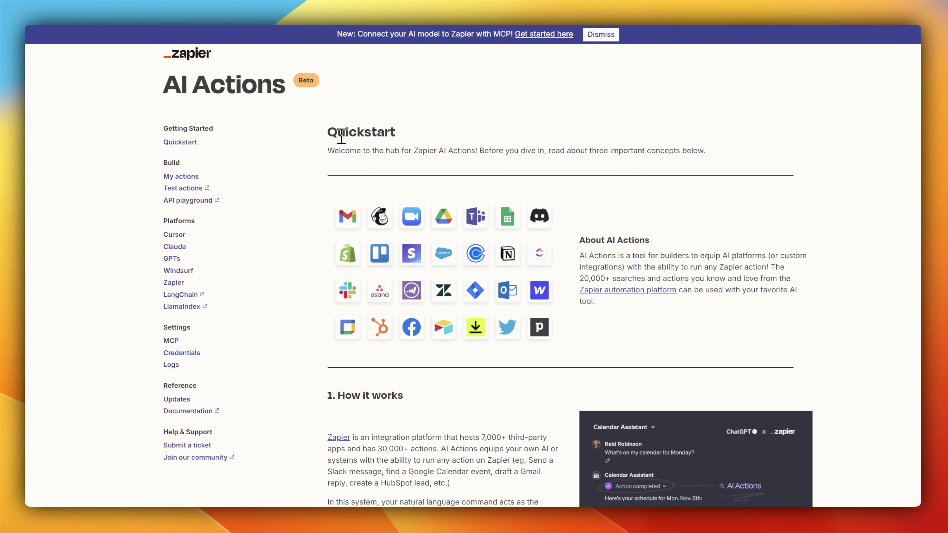
scroll(291, 138, "down", 5)
scroll(313, 149, "up", 5)
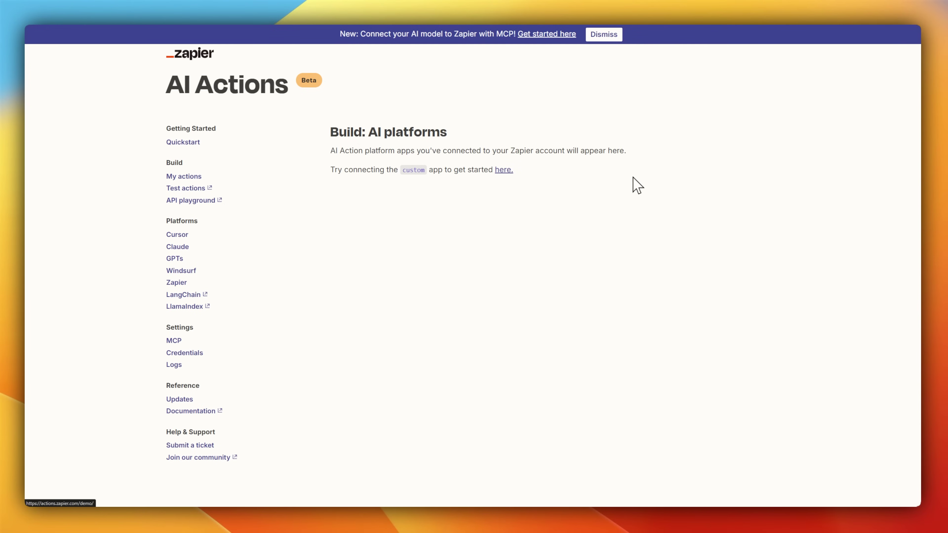
Step: Open the action setup window from the Zapier AI Actions live demo and move it towards the middle of the page
left_click(368, 112)
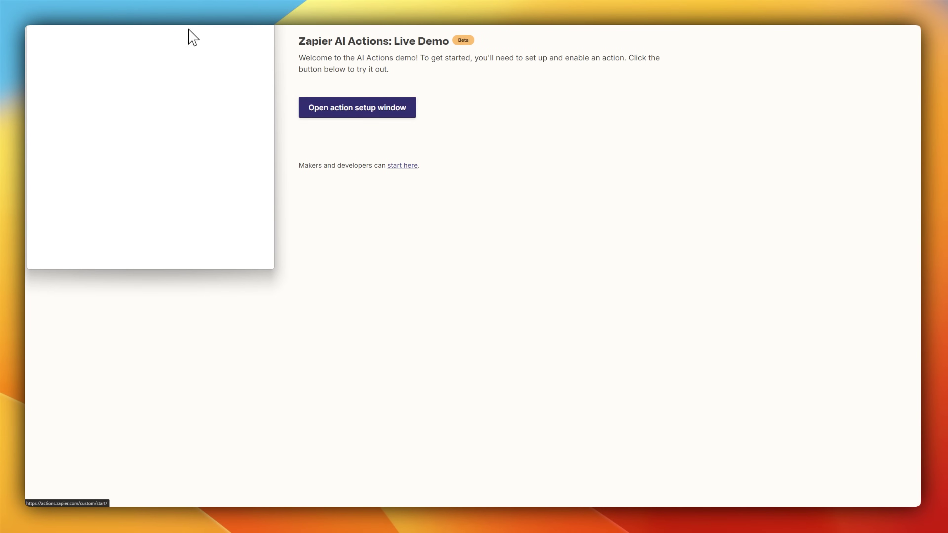
left_click_drag(188, 36, 426, 145)
scroll(430, 306, "down", 1)
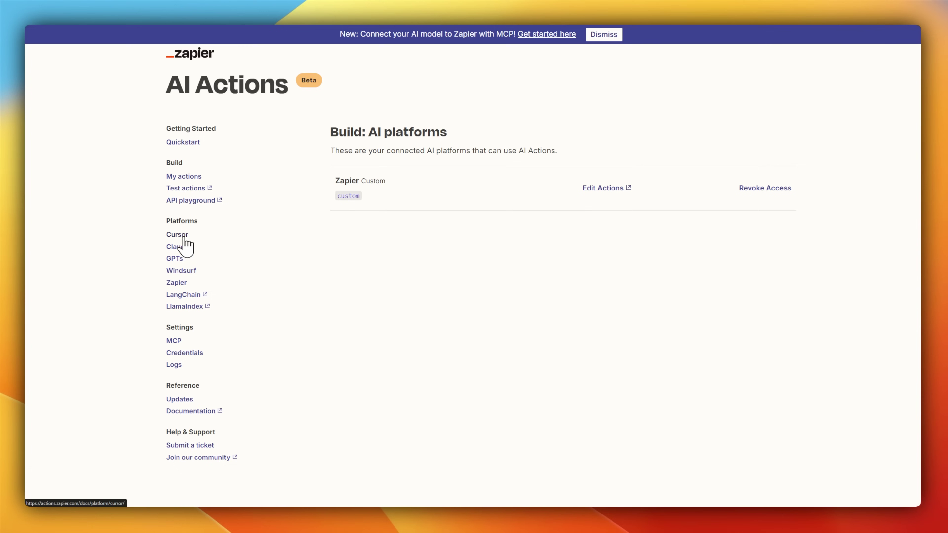
Step: Open Zapier's Claude Desktop Integration guide and read through its instructions
left_click(288, 239)
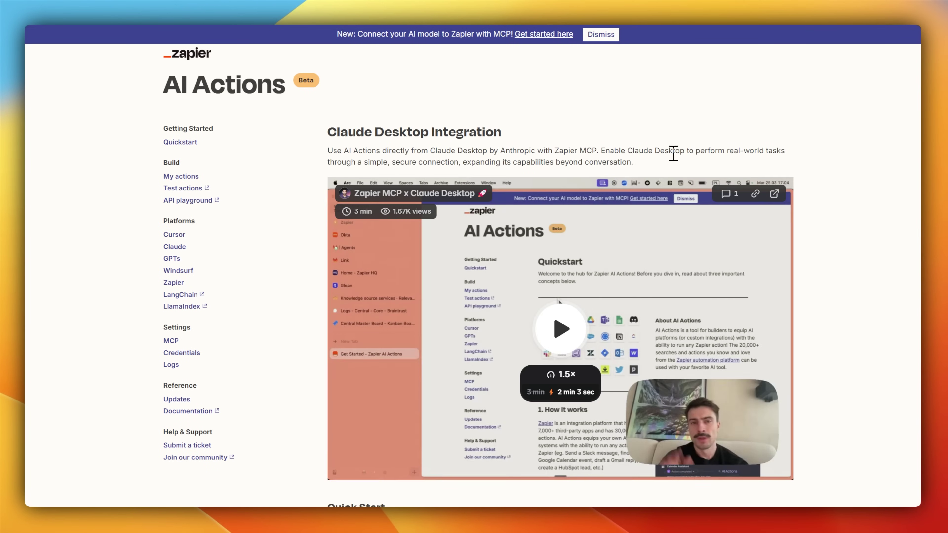
scroll(807, 153, "down", 10)
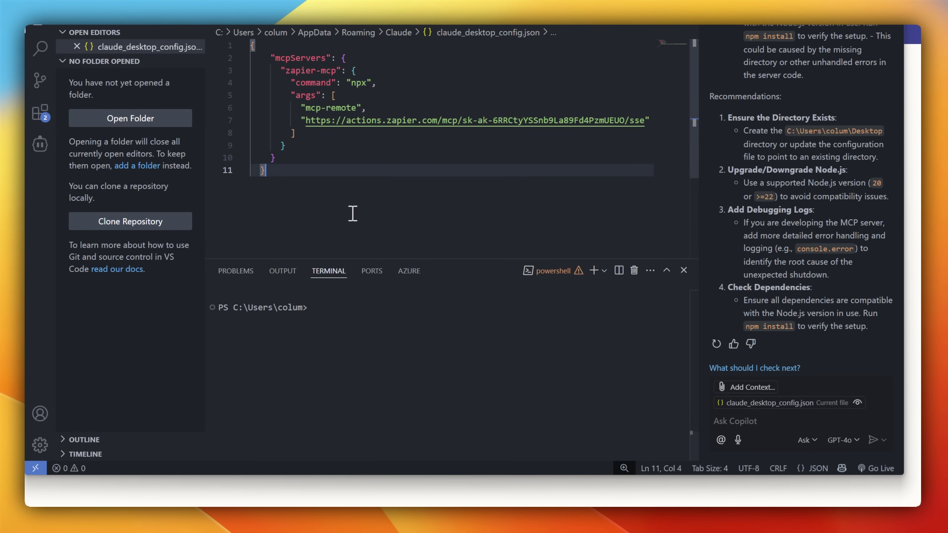
Step: Replace the contents of claude_desktop_config.json with the zapier-mcp server configuration containing the secret server URL, and generate the MCP URL in Zapier
key("ctrl+a")
key("ctrl+v")
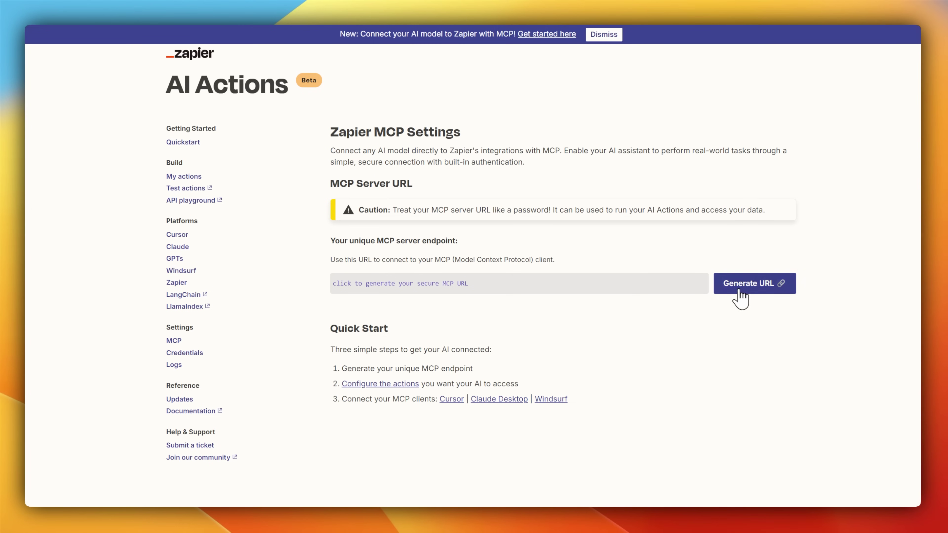
left_click(756, 287)
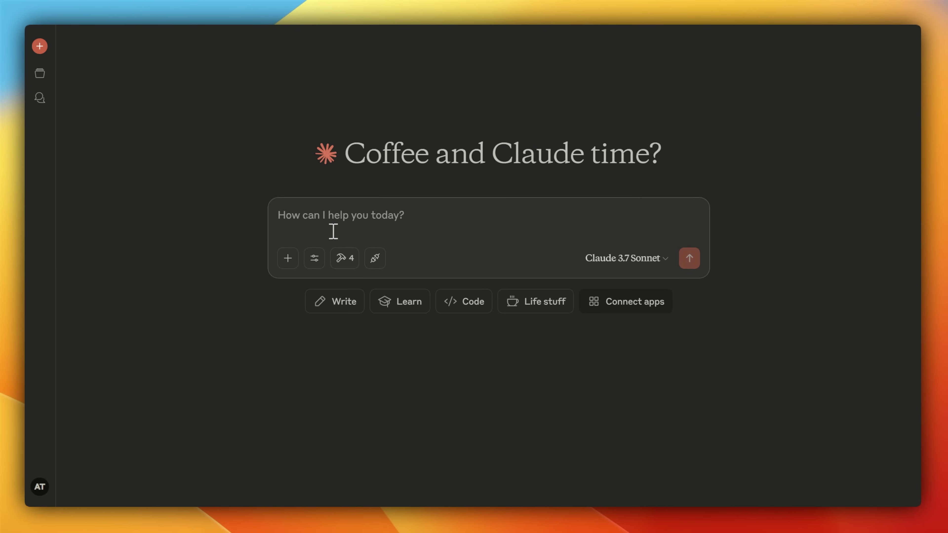
Step: Switch to Claude and check the installed MCP servers and the available MCP tools
left_click(372, 263)
left_click(338, 288)
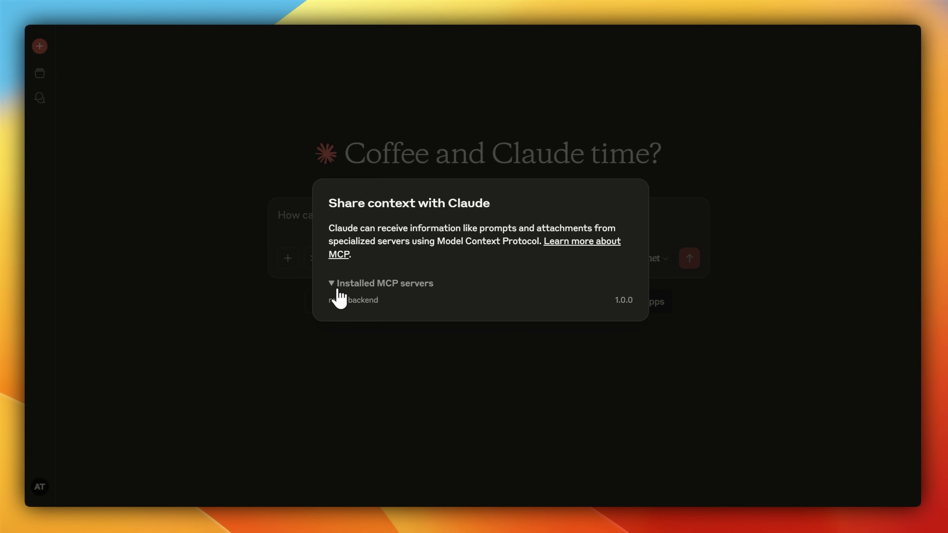
left_click(360, 340)
left_click(345, 258)
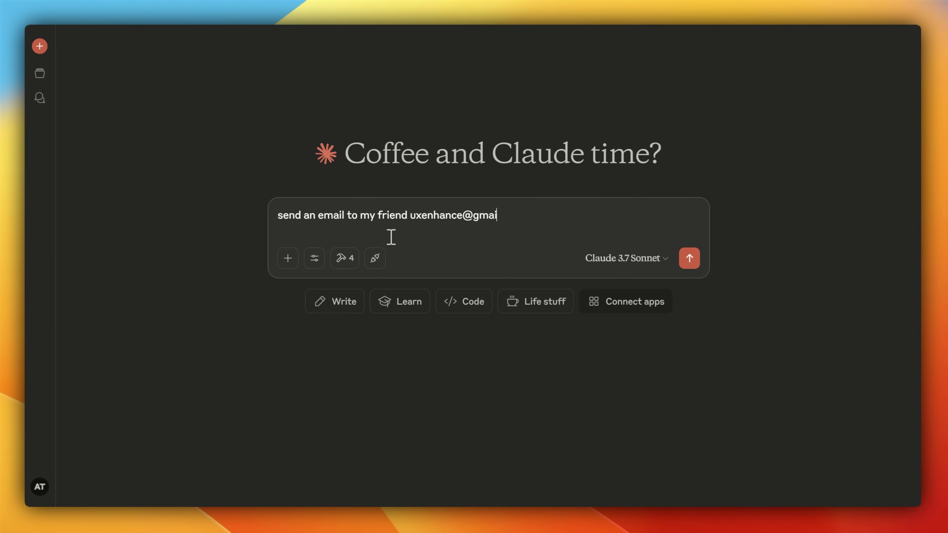
Step: Ask Claude to email a friend about the new design course Enhance UI, and reply "You can buy it now at enhanceui.com"
key("Return")
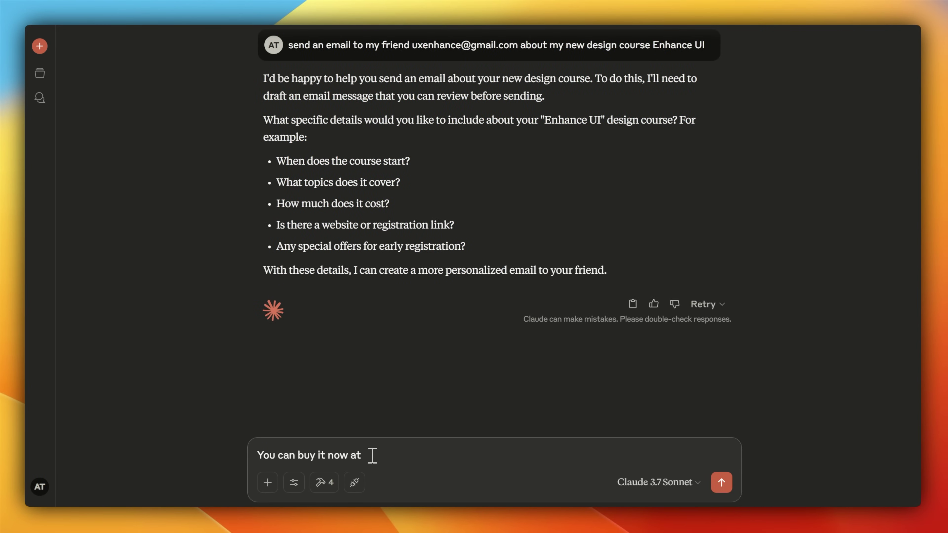
type("You can buy it now at enhanceui.com")
key("Return")
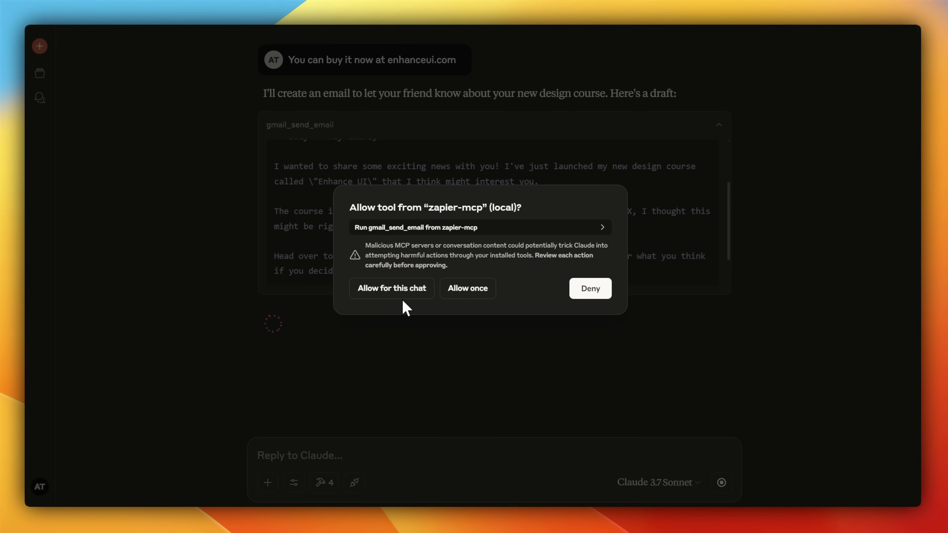
Step: Allow the gmail_send_email tool from zapier-mcp for this chat and check Claude's reply about the email
left_click(404, 289)
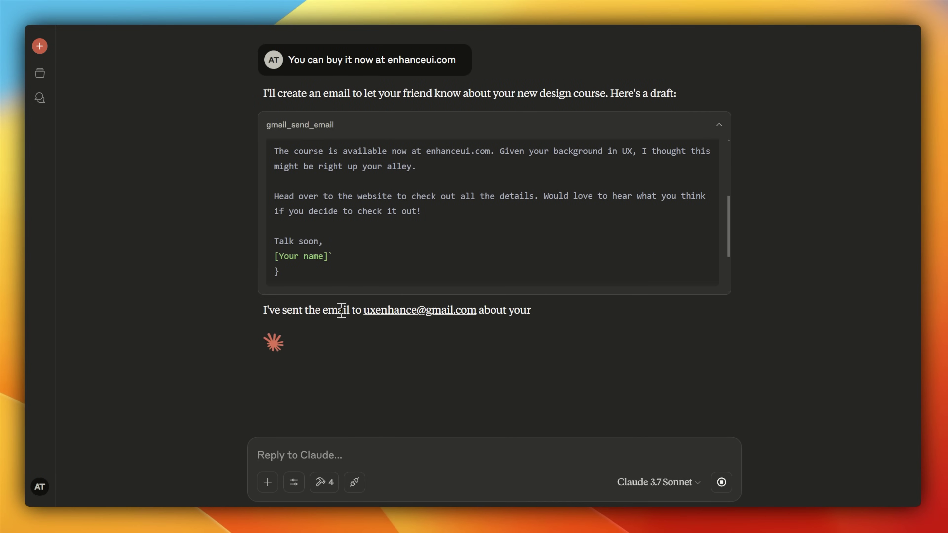
left_click_drag(552, 153, 338, 154)
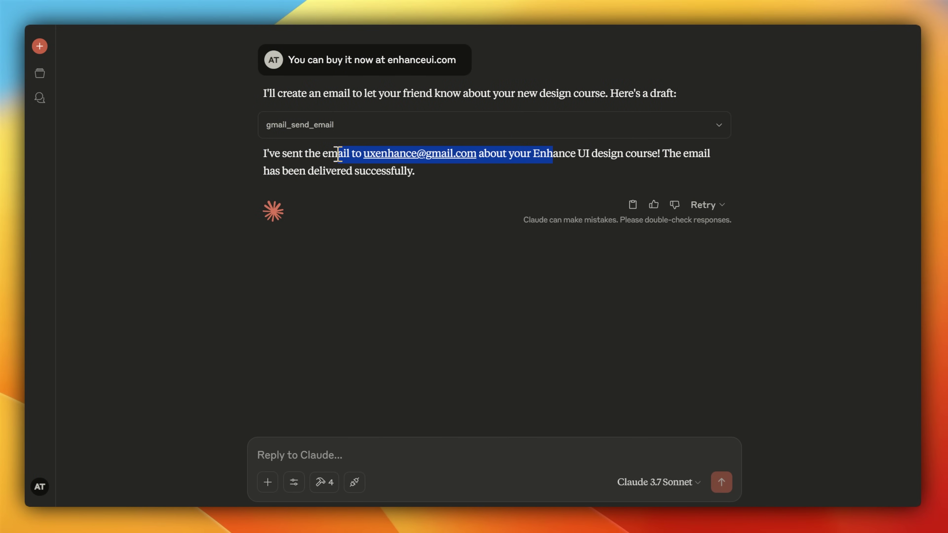
left_click(342, 157)
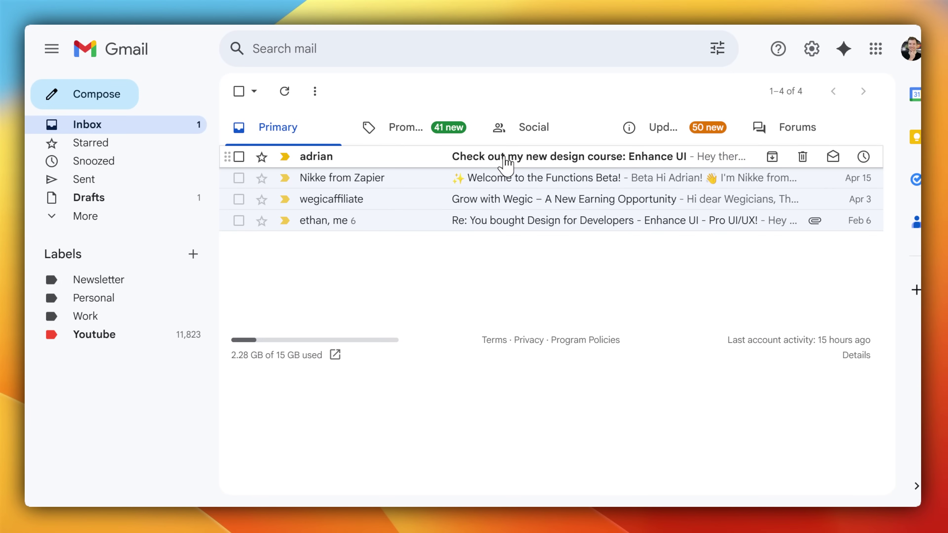
Step: Open the email "Check out my new design course: Enhance UI" in Gmail and read its sender and message
left_click(506, 164)
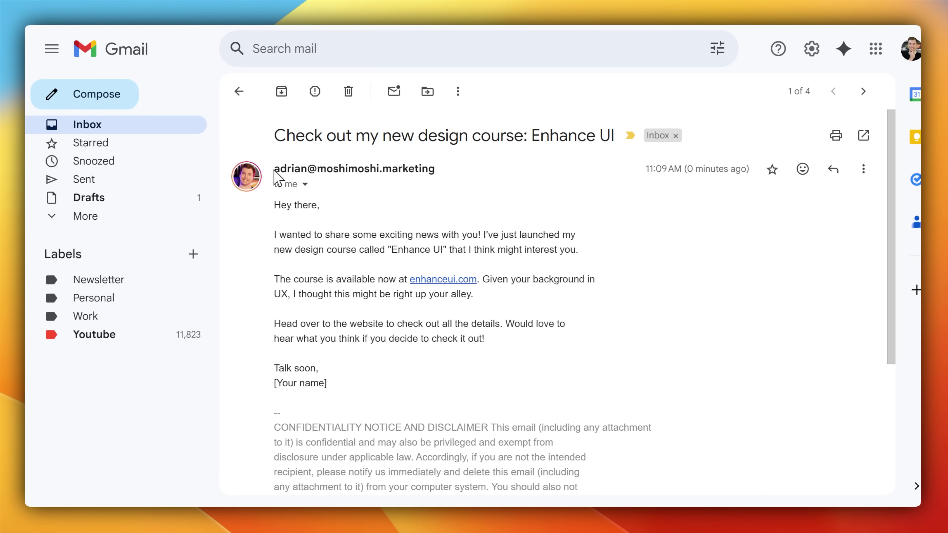
left_click_drag(274, 171, 407, 168)
left_click(445, 174)
scroll(410, 190, "down", 2)
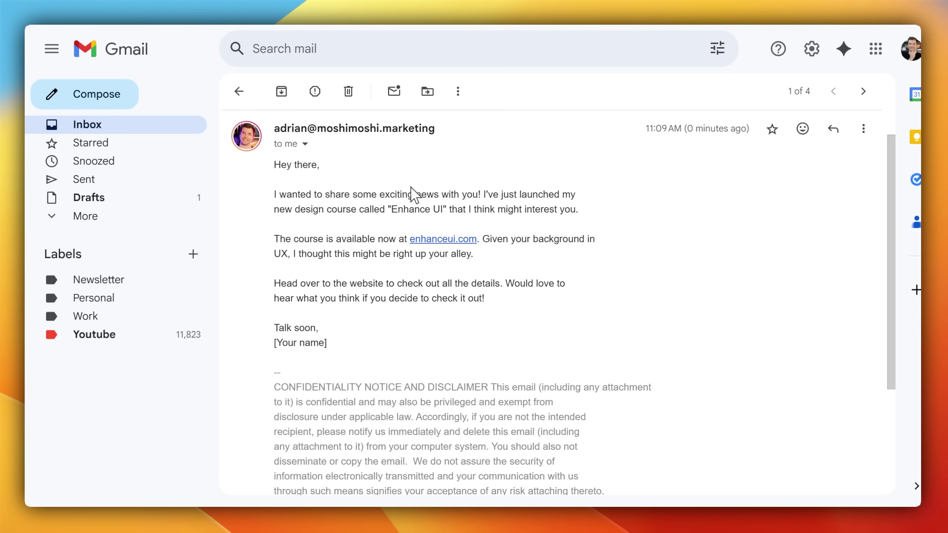
scroll(305, 213, "down", 3)
scroll(313, 254, "up", 5)
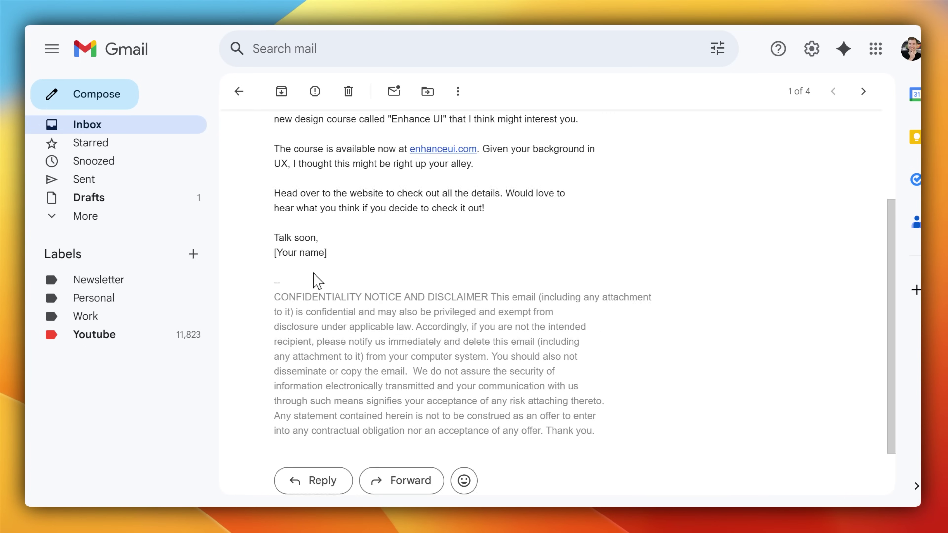
Step: Show the email's header details, check the sender address, and close the details
left_click(305, 184)
left_click_drag(394, 205, 529, 205)
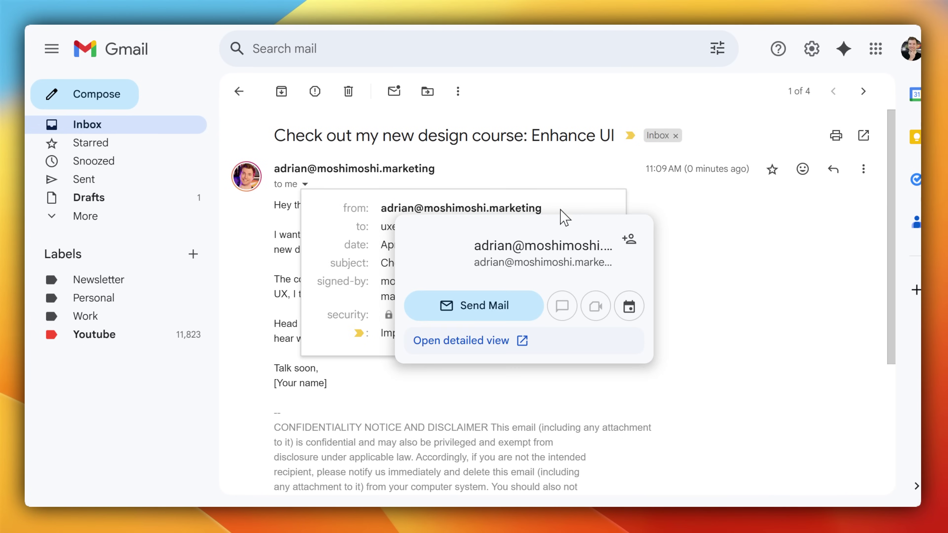
left_click(690, 254)
Step: Follow the enhanceui.com link in the email and look through the Design for Developers page
left_click(452, 278)
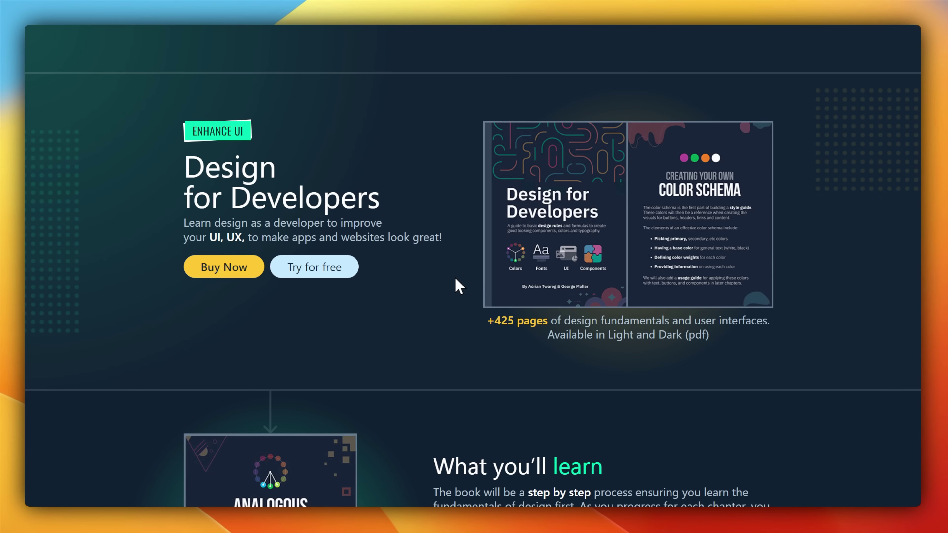
scroll(460, 286, "down", 5)
scroll(465, 276, "up", 5)
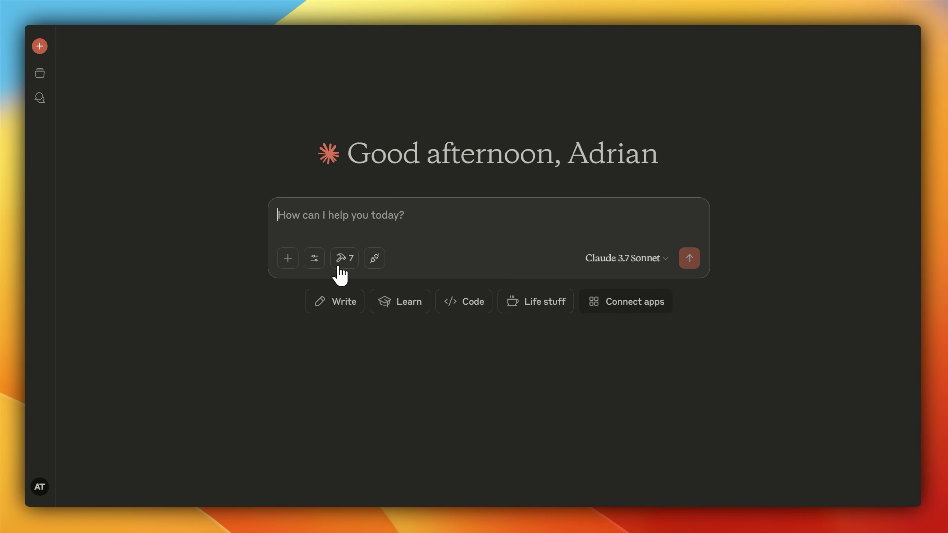
Step: Review the list of available MCP tools in Claude and close it
left_click(338, 258)
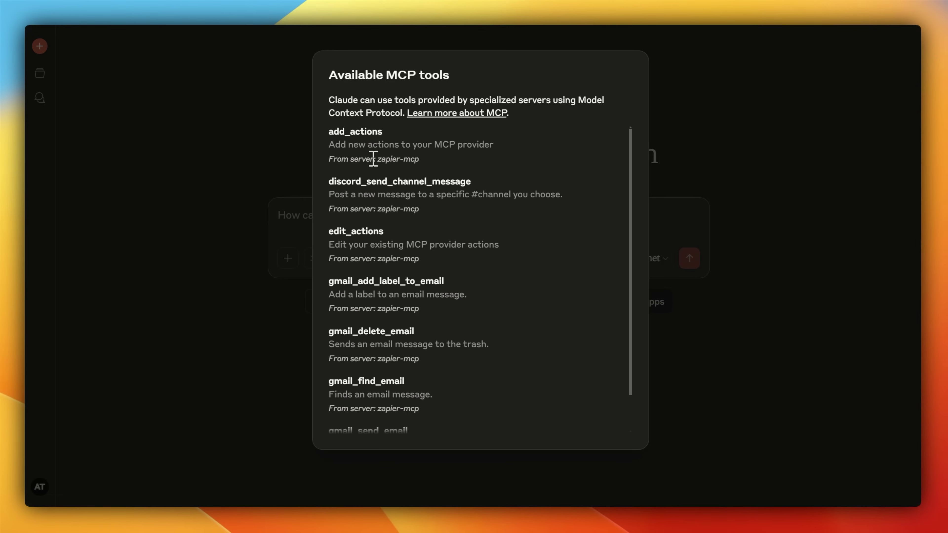
scroll(364, 160, "down", 2)
left_click(239, 253)
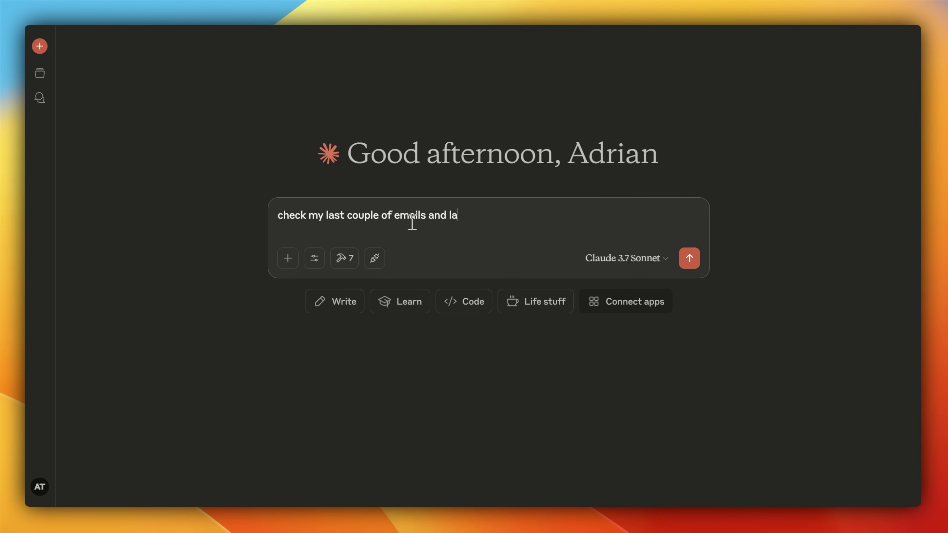
Step: Ask Claude to check the last couple of emails, labelling them important or deleting spam, and allow gmail_find_email and gmail_add_label_to_email for this chat
type("e them if they are spam")
key("Return")
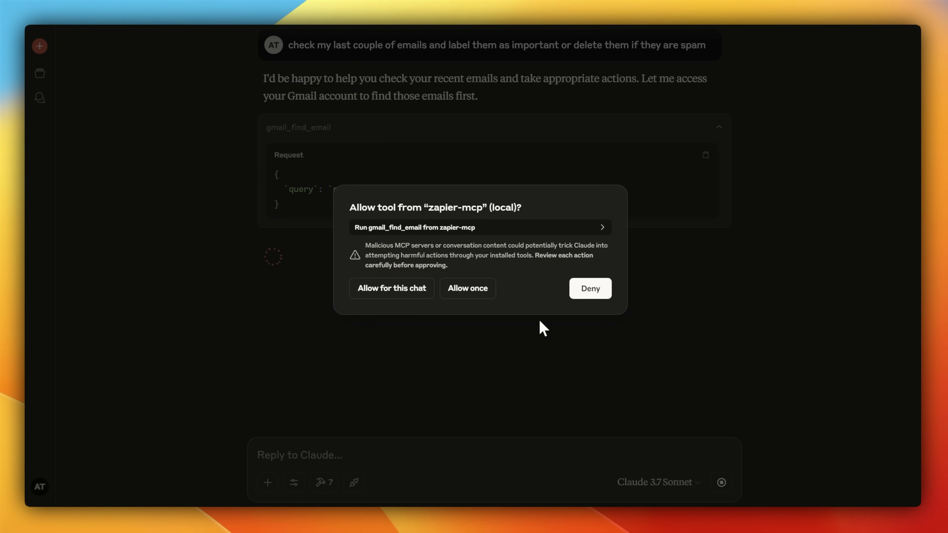
left_click(395, 292)
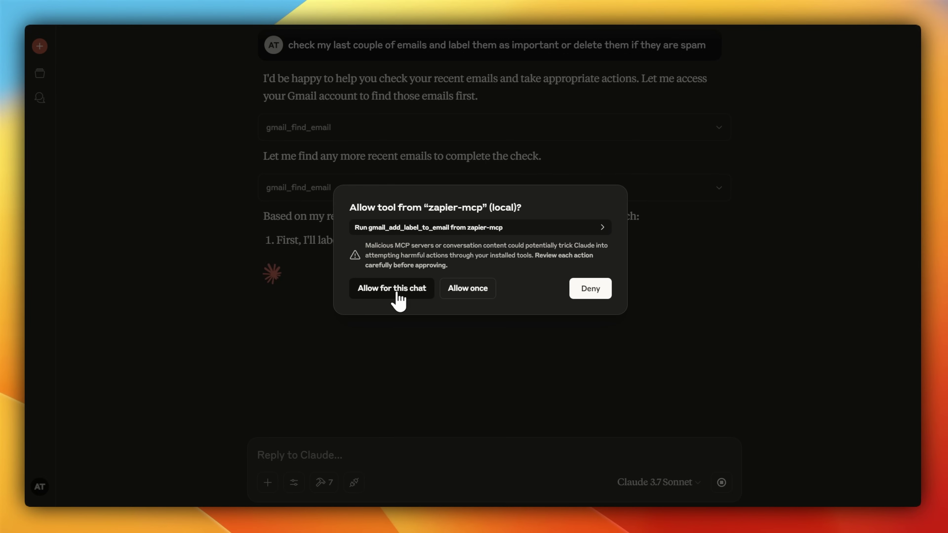
left_click(395, 293)
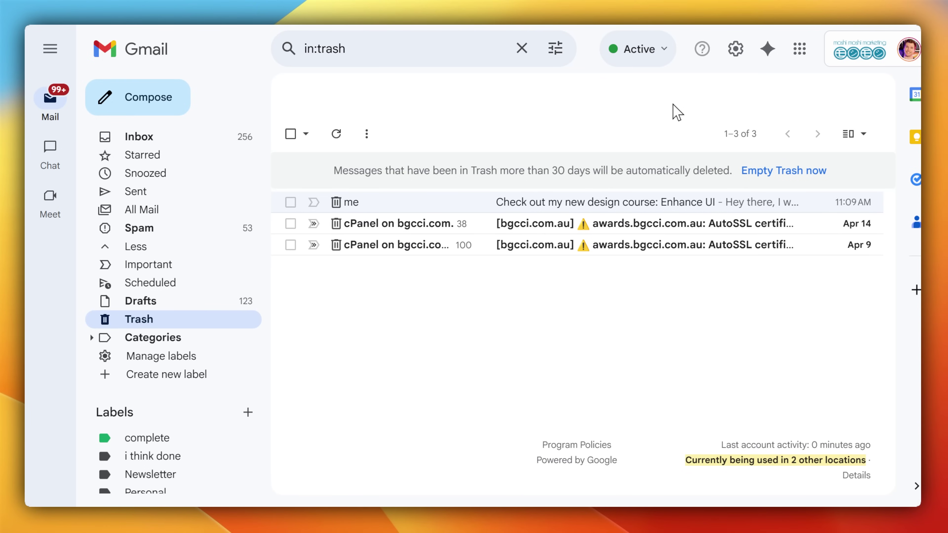
Step: Check the trashed email "Check out my new design course: Enhance UI" in Gmail and return to the message list
left_click(521, 202)
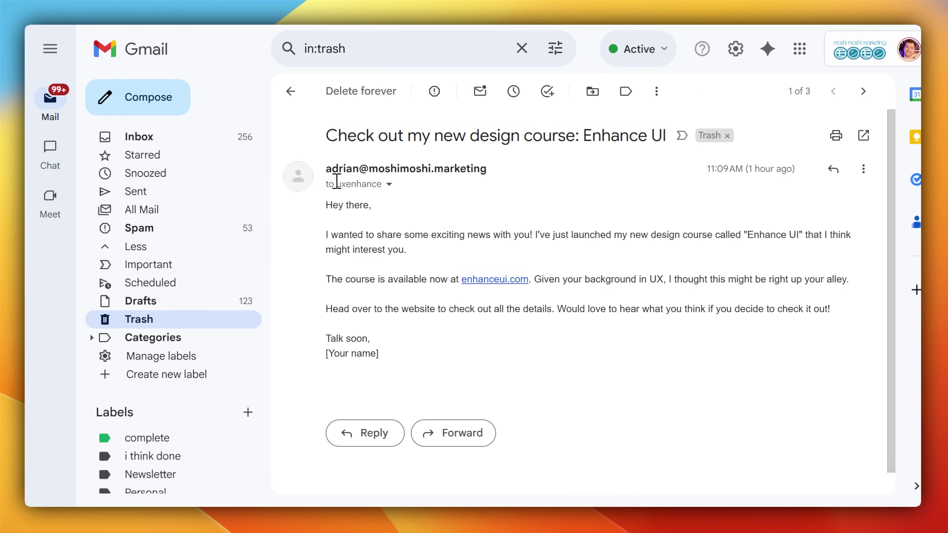
key("u")
left_click(186, 270)
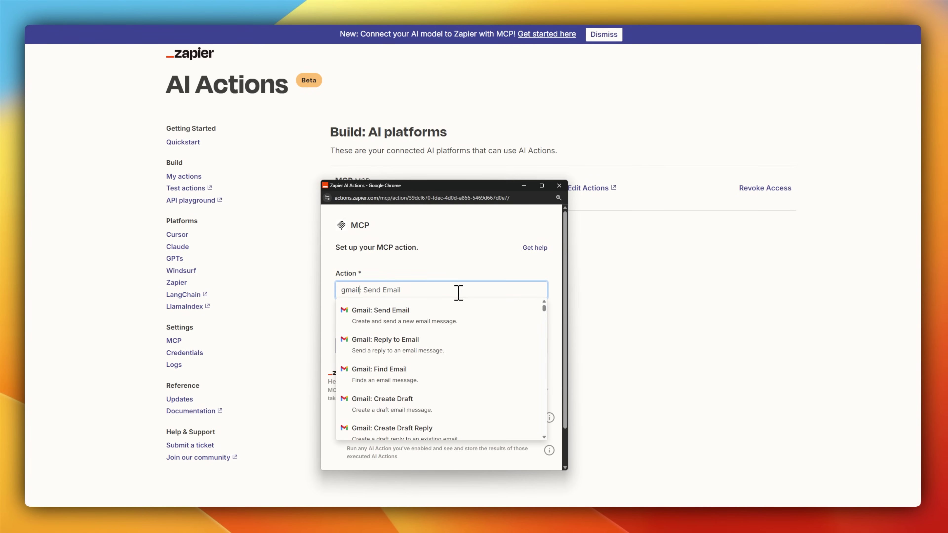
Step: Browse the Gmail actions offered for the Zapier MCP action, using the search term gmail
scroll(448, 336, "down", 1)
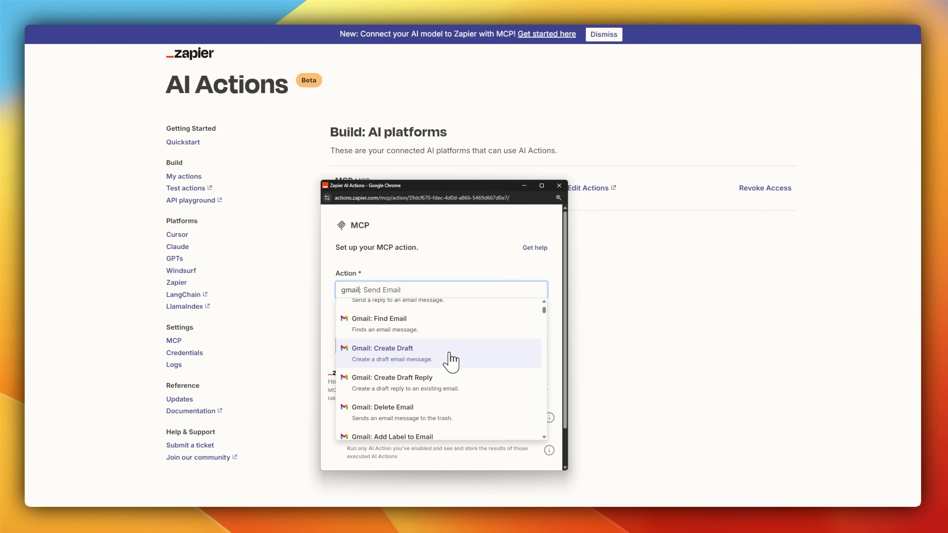
scroll(461, 340, "down", 2)
scroll(469, 347, "down", 2)
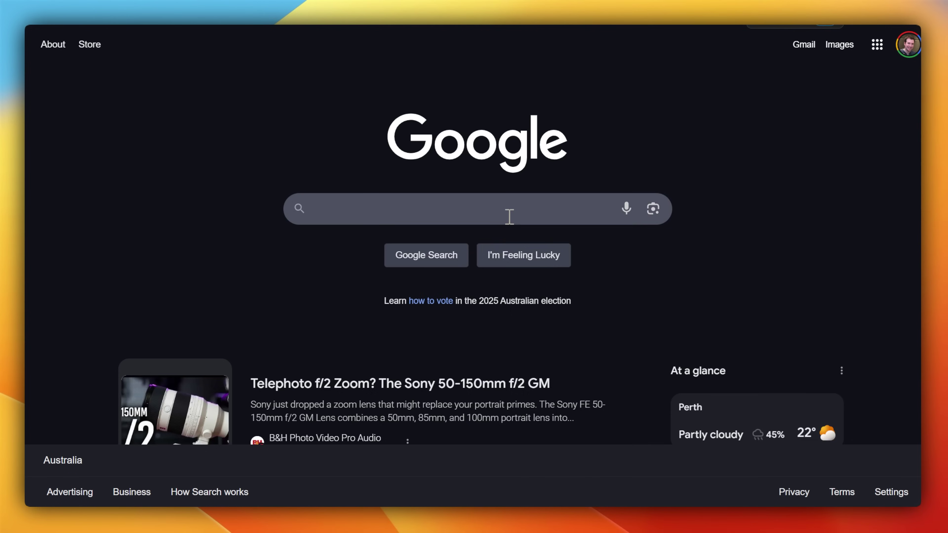
Step: Search Google for "I AM CONTROLLING YOUR COMPUTER WITH MCP"
type("I AM CONTROLLING")
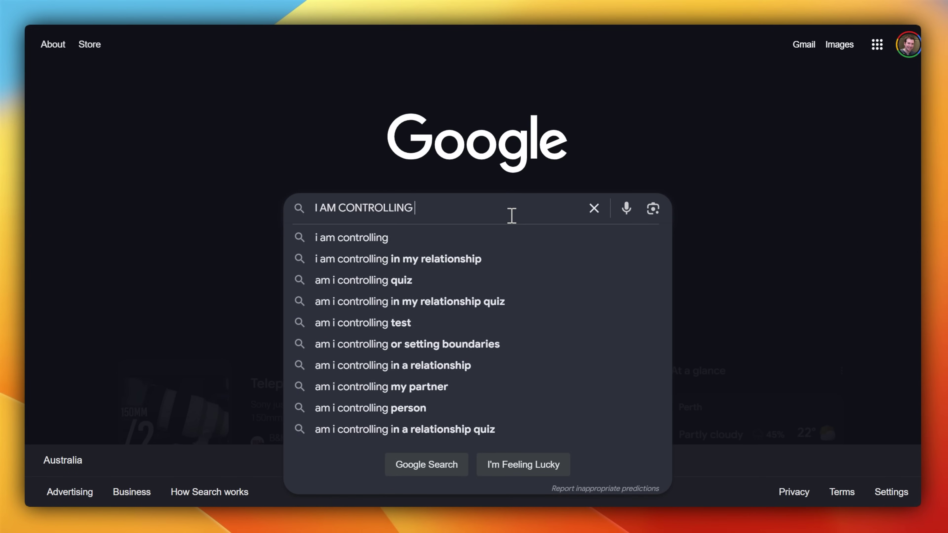
type(" YOUR COMPUTER WITH MCP")
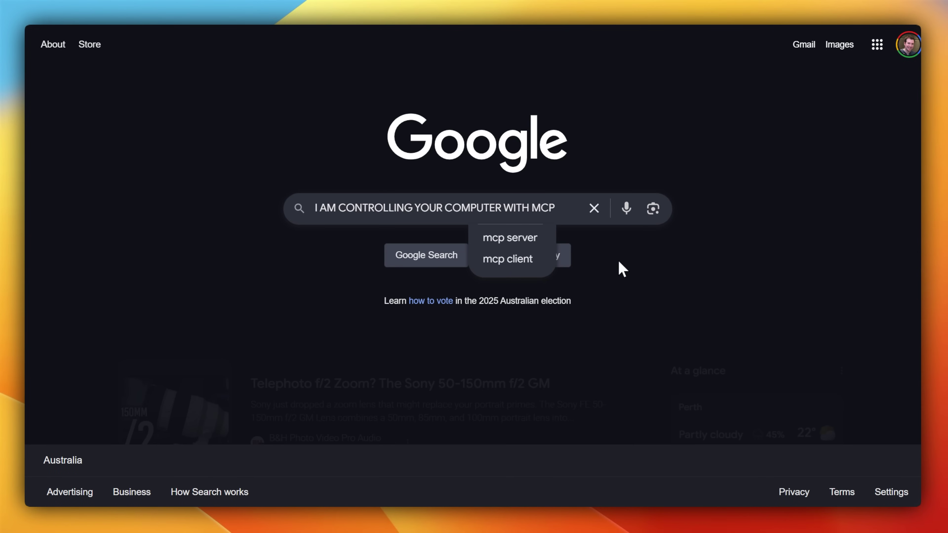
left_click(736, 248)
left_click(426, 259)
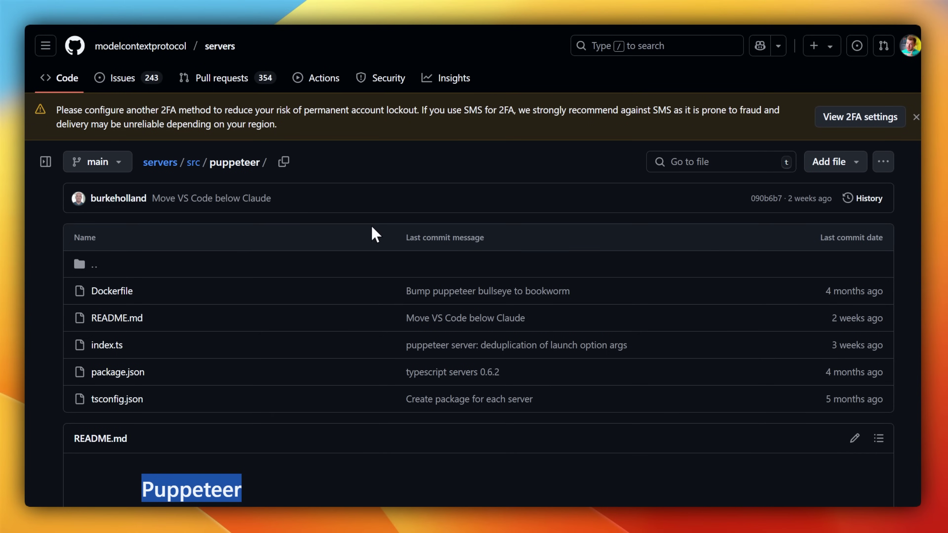
Step: Read the introduction and tool descriptions in the Puppeteer server's README on GitHub
scroll(370, 233, "down", 5)
left_click(374, 271)
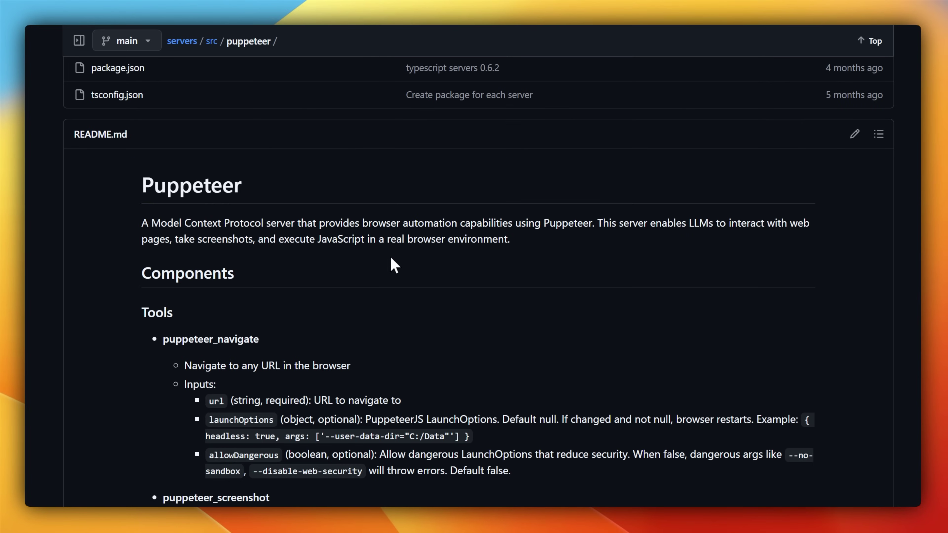
scroll(391, 265, "down", 3)
left_click_drag(147, 85, 247, 85)
left_click(260, 116)
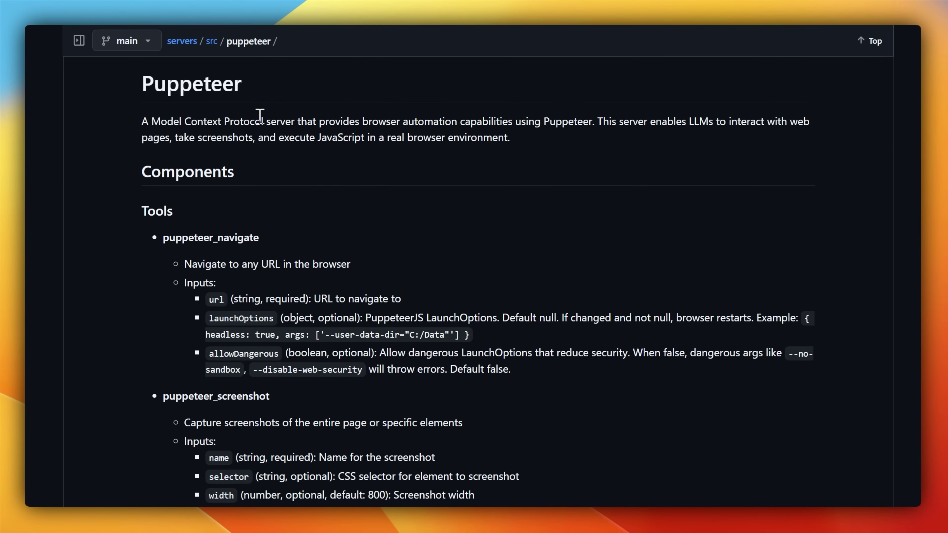
Step: Copy the puppeteer entry from the README's NPX configuration and add it after zapier-mcp under mcpServers in claude_desktop_config.json
scroll(790, 303, "down", 20)
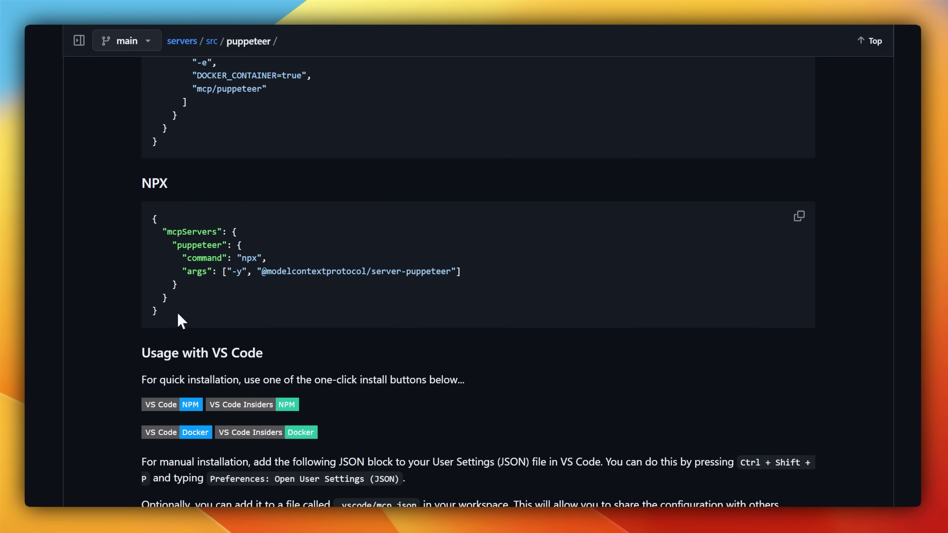
left_click_drag(178, 318, 171, 245)
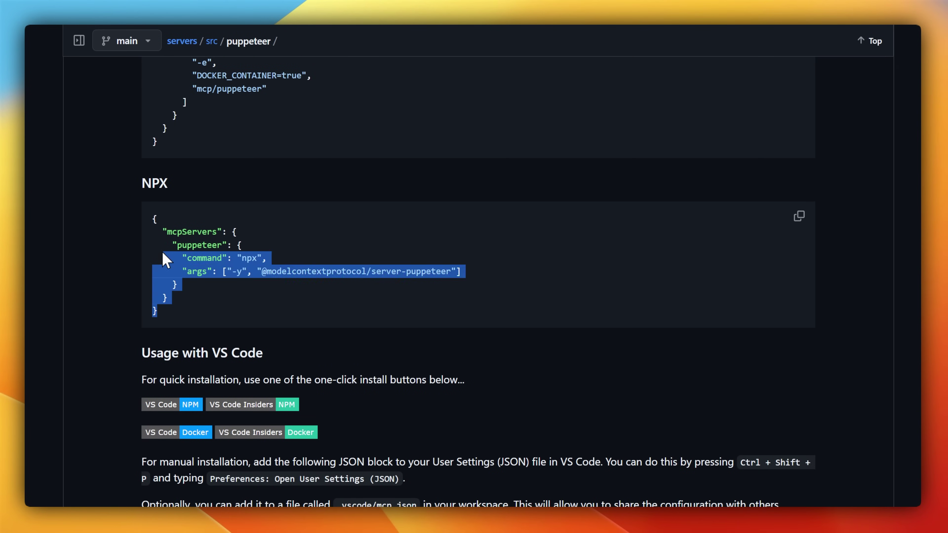
key("ctrl+c")
key("alt+Tab")
key("ctrl+v")
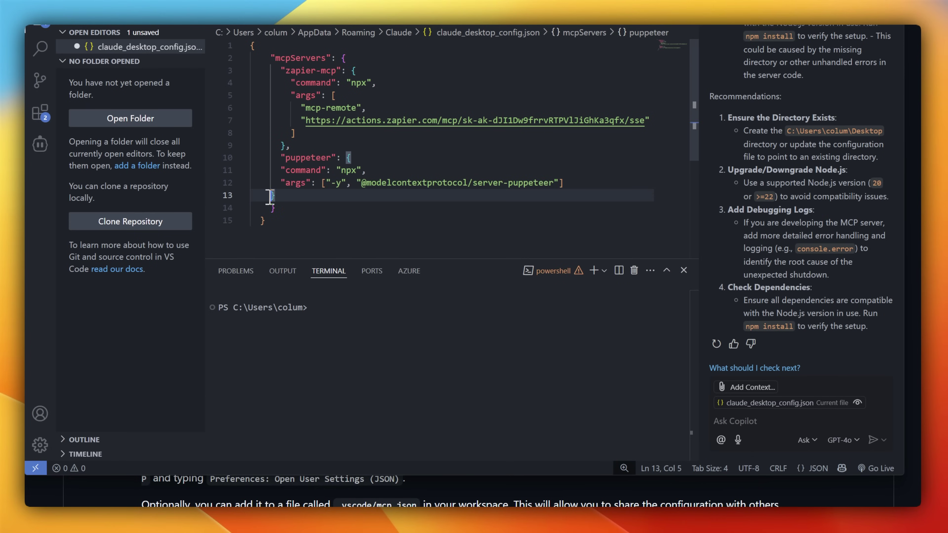
key("Tab")
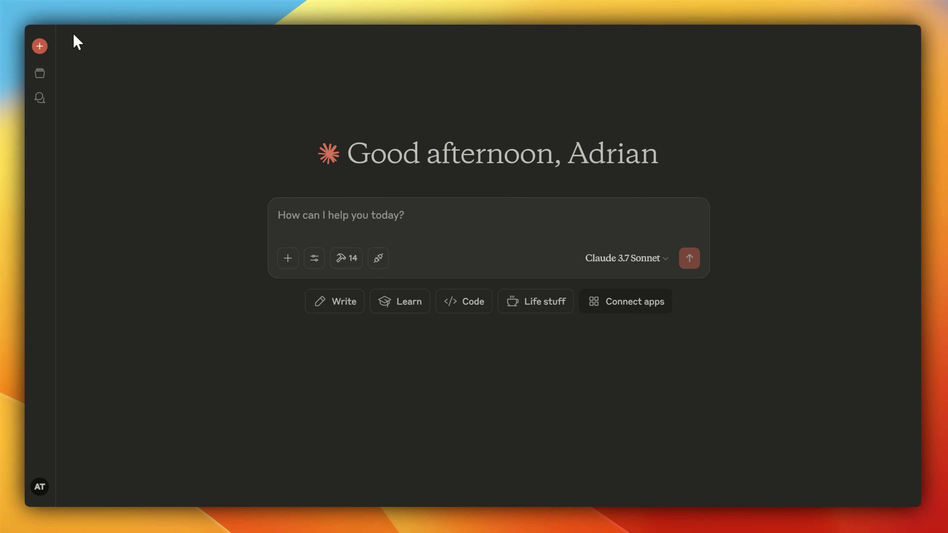
Step: Look through Claude's available MCP tools with both the zapier-mcp and puppeteer servers configured
left_click(342, 275)
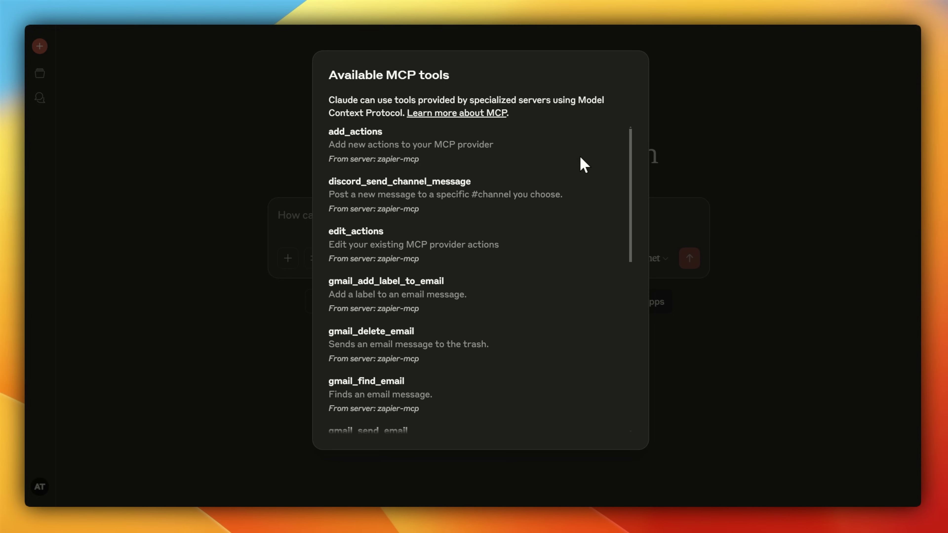
left_click_drag(629, 146, 614, 265)
scroll(610, 291, "down", 5)
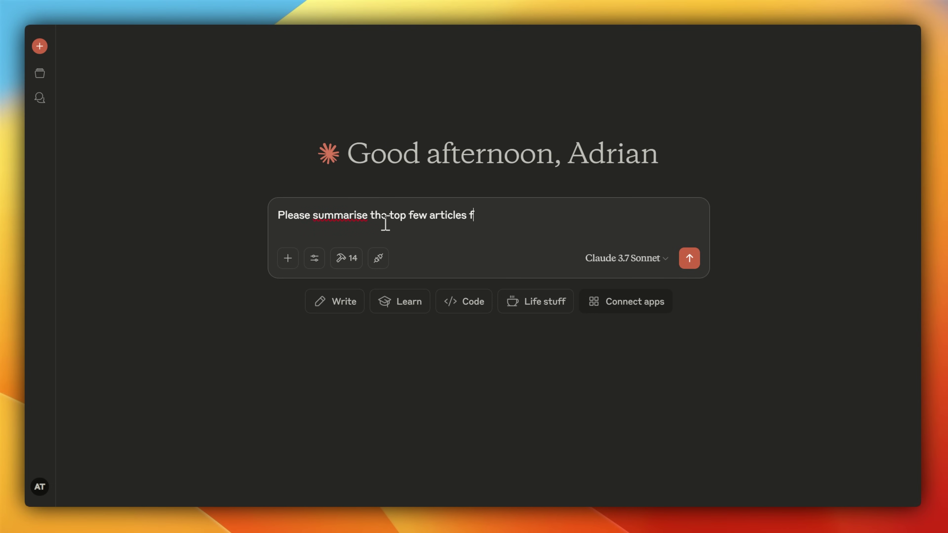
Step: Send "Please summarise the top few articles from dev.to this week" to Claude and allow puppeteer_navigate for this chat
key("Return")
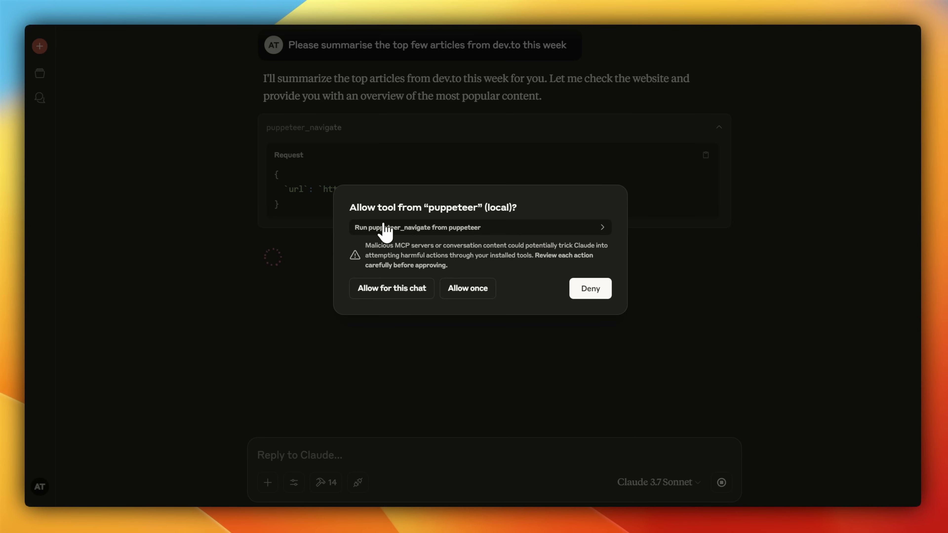
left_click(407, 288)
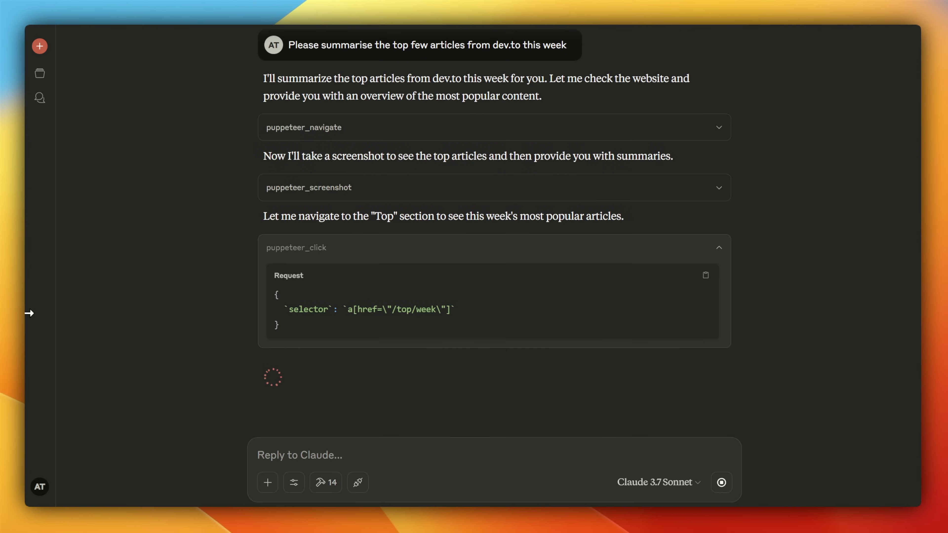
Step: Narrow the Claude window so the Puppeteer browser fits beside it, and review the article summary
left_click_drag(27, 314, 612, 335)
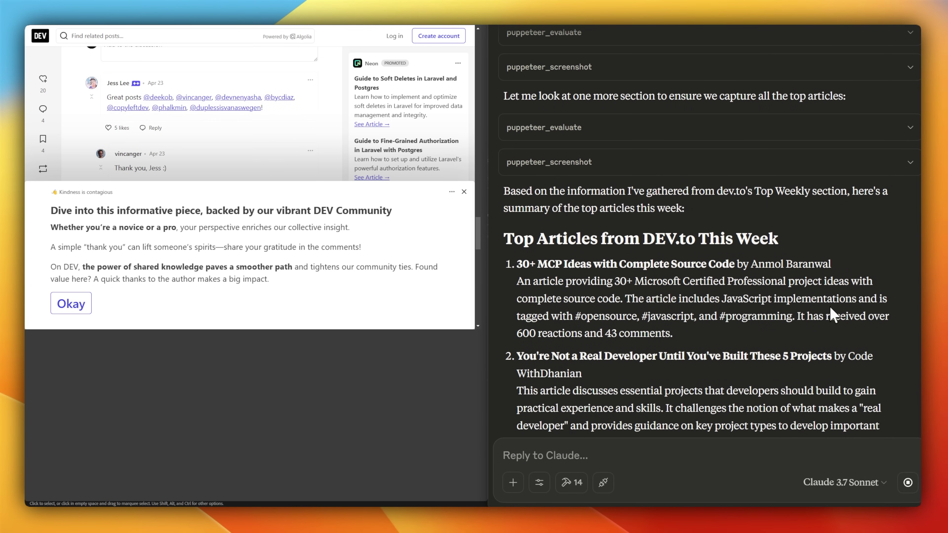
scroll(678, 186, "up", 5)
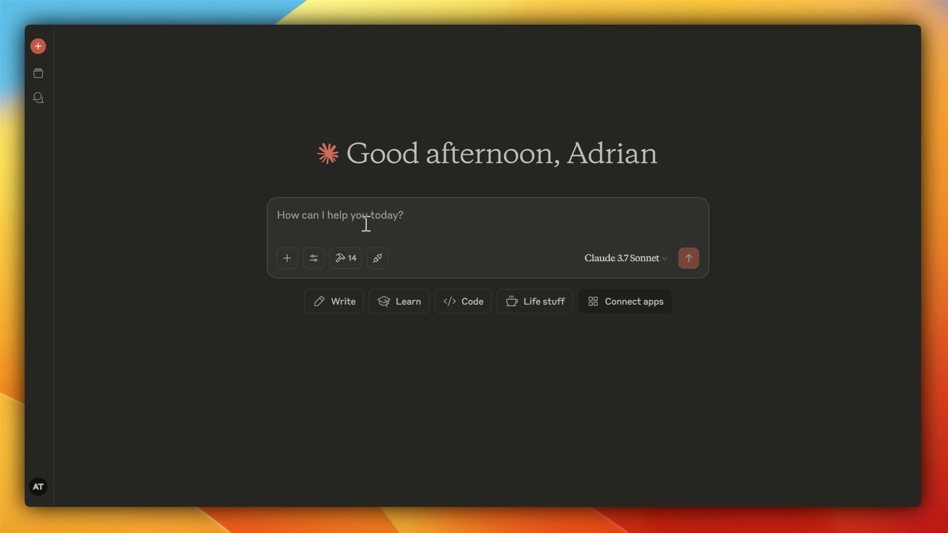
Step: Look through the archived WhatsApp chats, check the enabled Zapier actions, and close the Zapier actions window
scroll(317, 187, "down", 1)
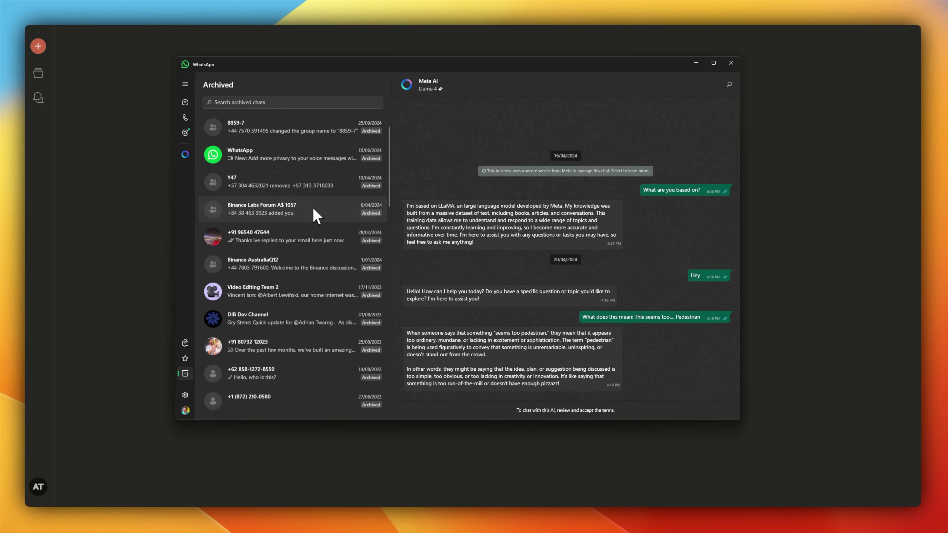
scroll(311, 241, "up", 1)
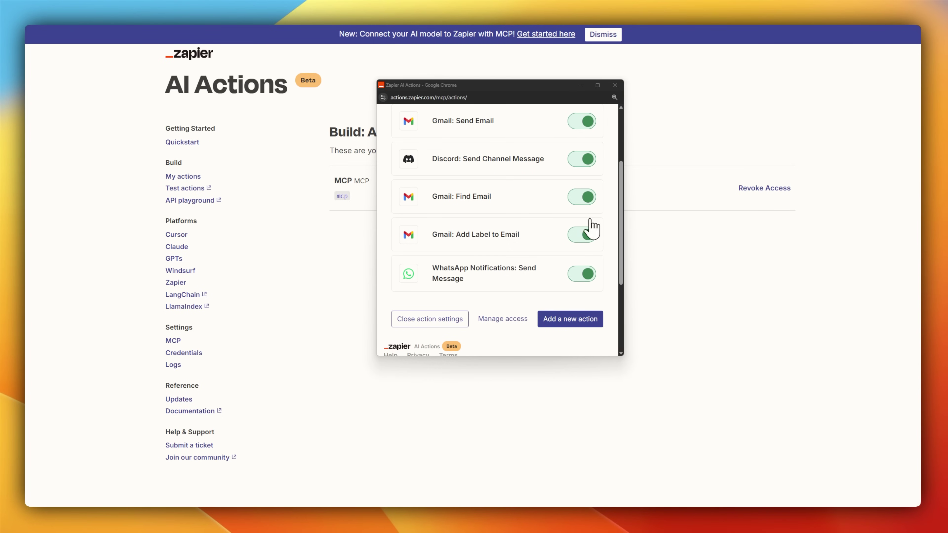
left_click(615, 85)
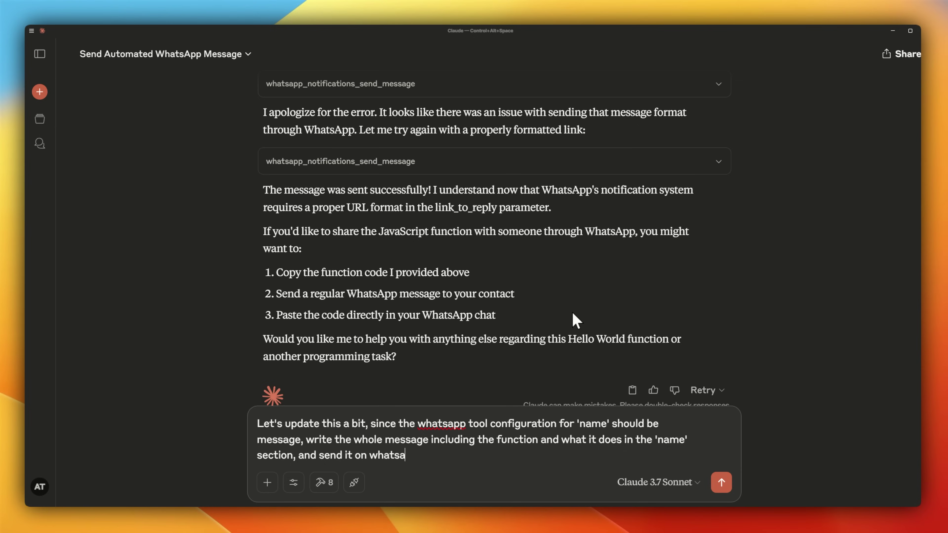
Step: Ask Claude to put the whole message, including the function and what it does, in the WhatsApp tool's 'name' section and send it on WhatsApp
type("pp")
key("Return")
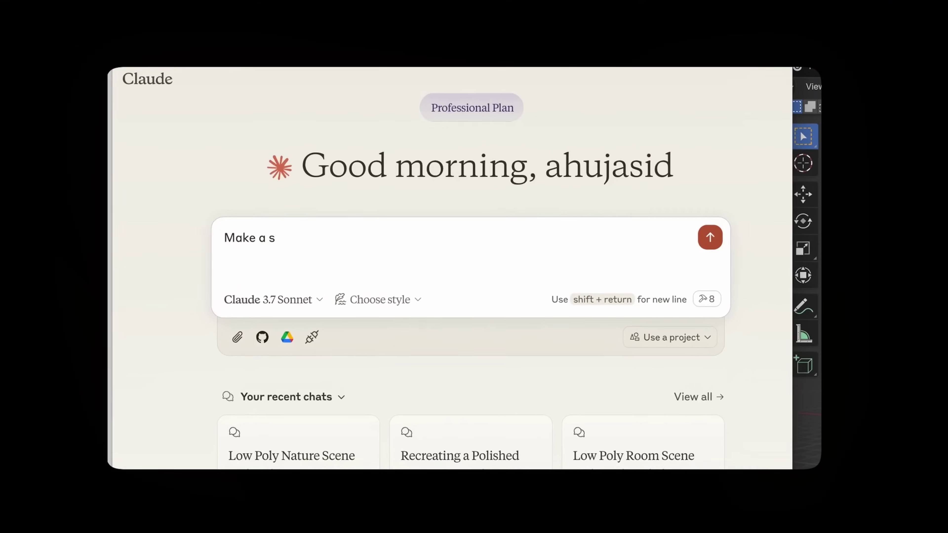
Step: Prompt Claude for an isometric Blender scene of a dragon beside a pot of gold, and for a Dribbble-worthy scene using the attached cabin image
type("cene in Blender where there's a dragon standing next to a pot of gold. Make it isometric and make sure the l")
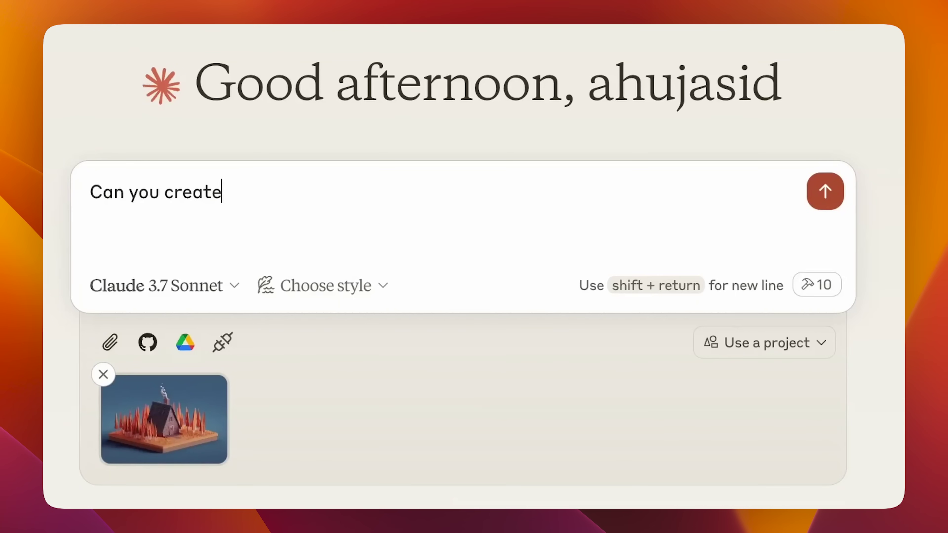
type("Use the right material and lighting so it looks profesional and worthy to post on Dribbble")
key("Return")
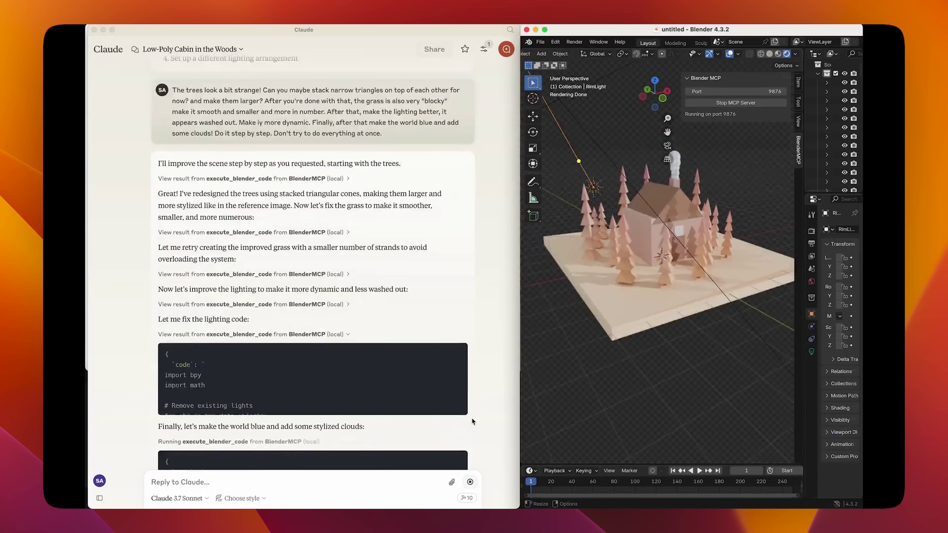
Step: Ask Claude for a THREEJS scene exactly like the Blender one, walkable among the cabin and trees, using CDN, no frameworks and vanilla code
type("Now, ")
type("finally, create a THREEJS scene exa")
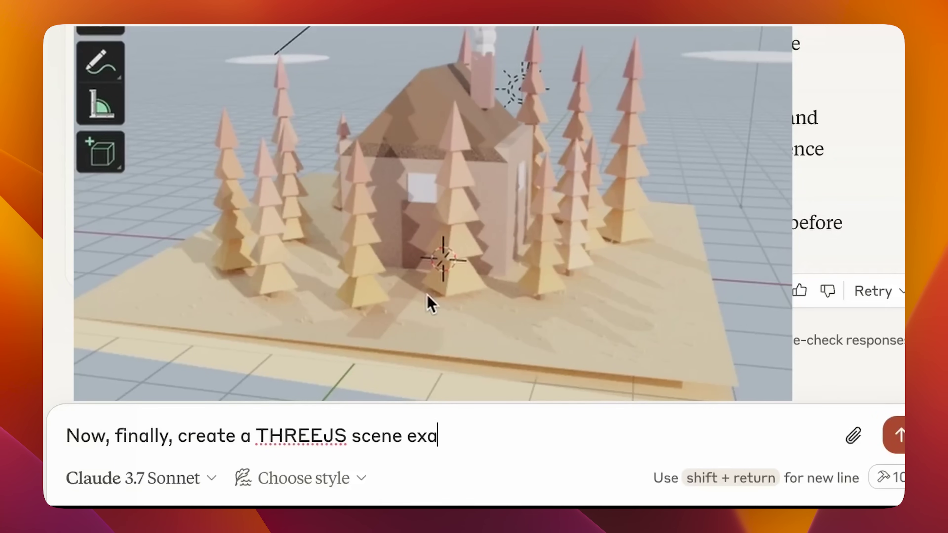
type("ctly like this where I can walk around next to my cabin among the trees :) Use CDN and no frameworks, keep it as vanilla as possible")
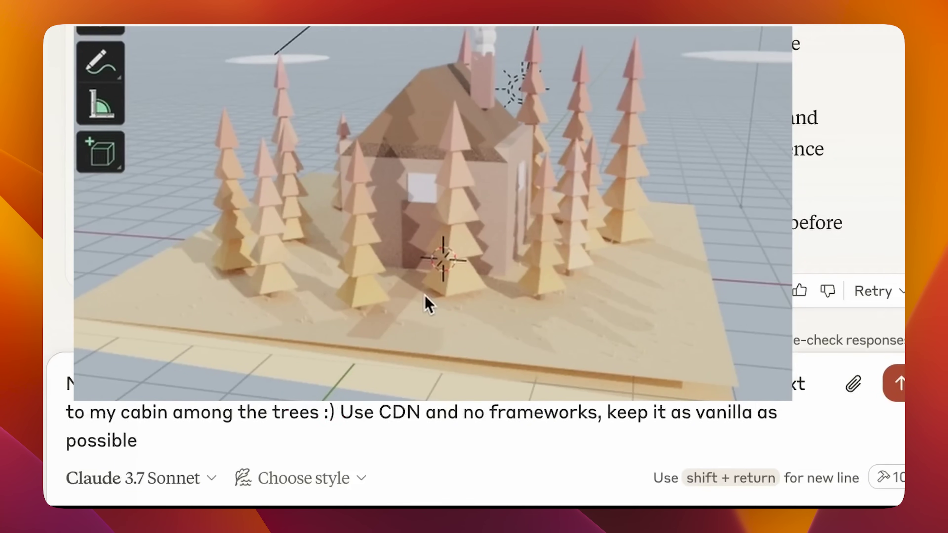
key("Return")
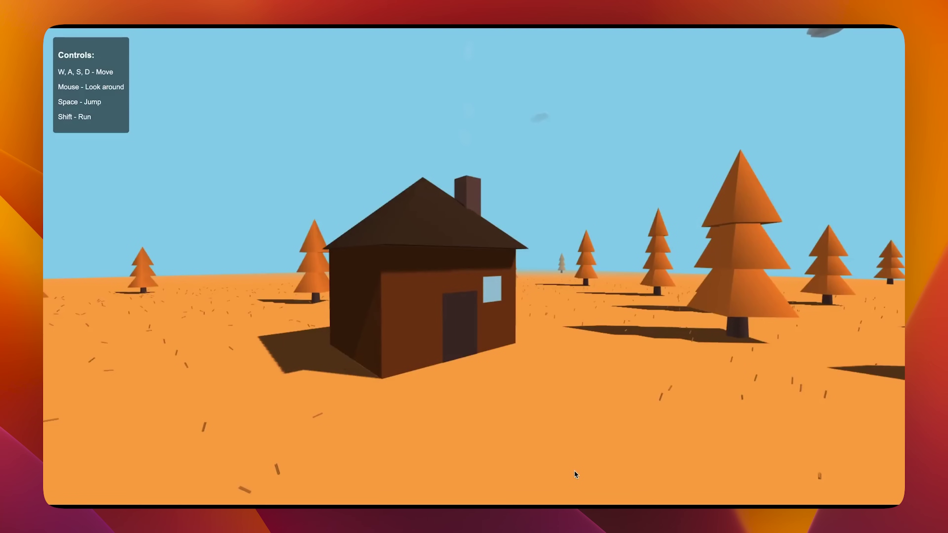
Step: Activate the generated Three.js cabin scene and walk forward through it
left_click(558, 417)
key("w")
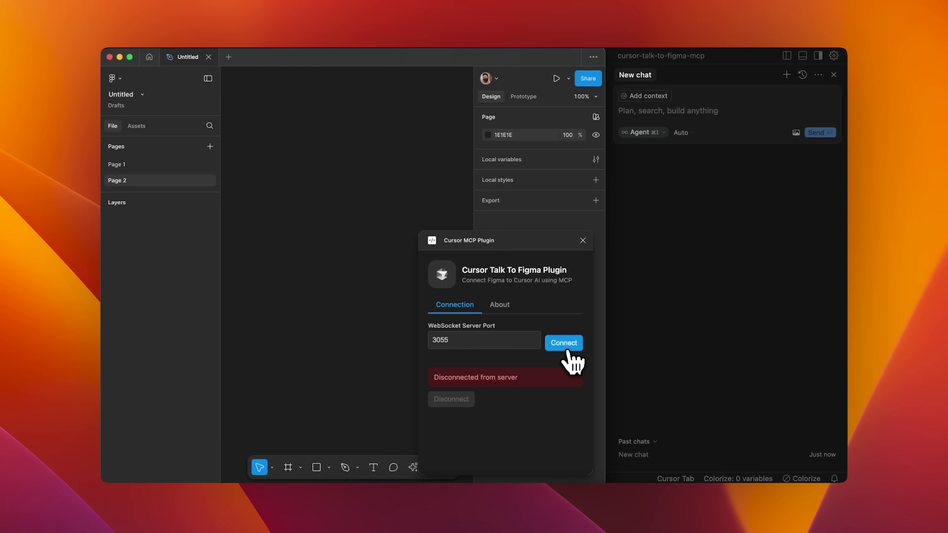
Step: Connect the Cursor Talk To Figma plugin on port 3055 and start a Cursor chat prompt with "Talk to fi"
left_click(565, 343)
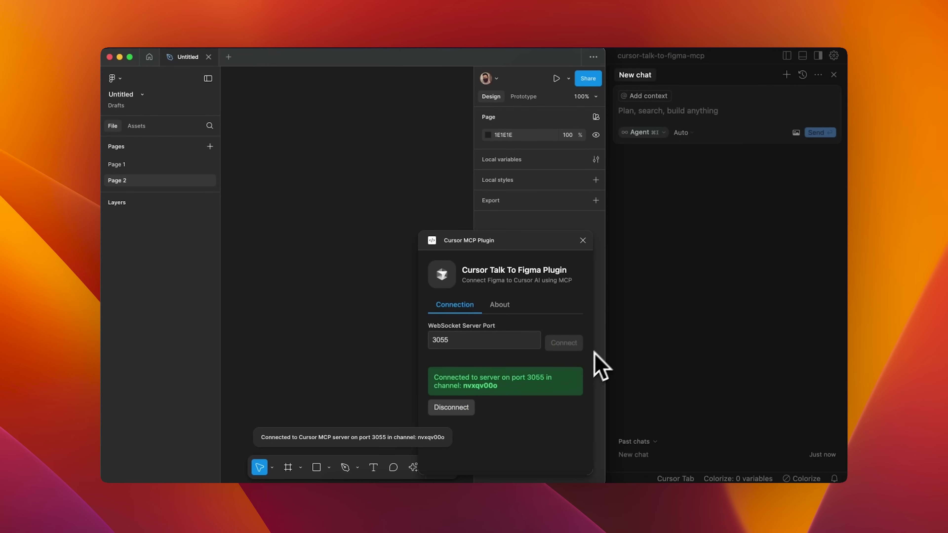
left_click(645, 218)
type("Talk to fi")
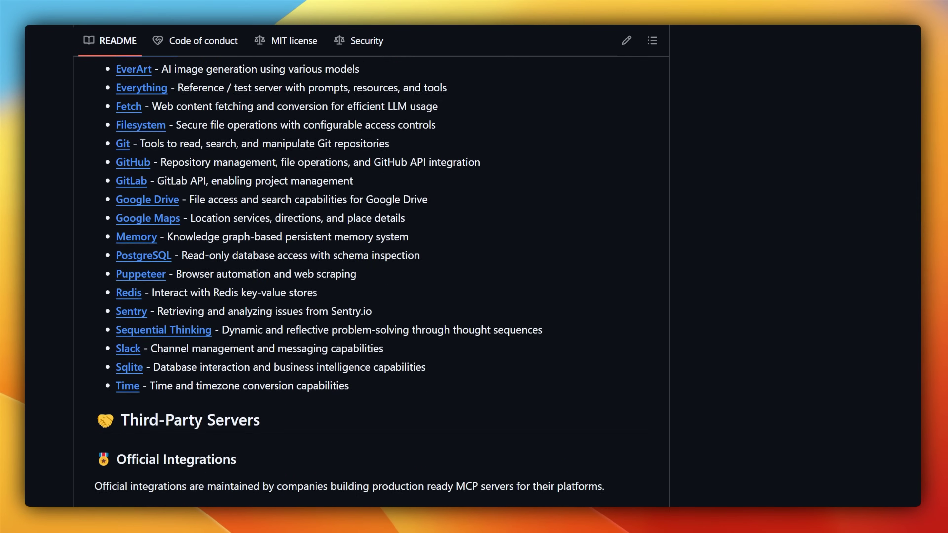
Step: Look through the reference, official and community server lists in the Model Context Protocol servers README, and return to its introduction
scroll(370, 262, "down", 10)
scroll(370, 262, "down", 20)
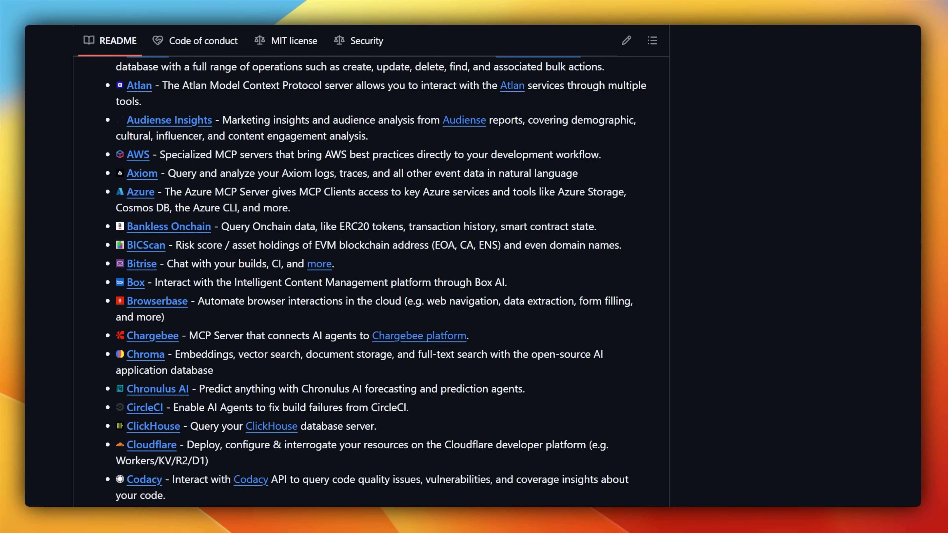
scroll(370, 261, "down", 20)
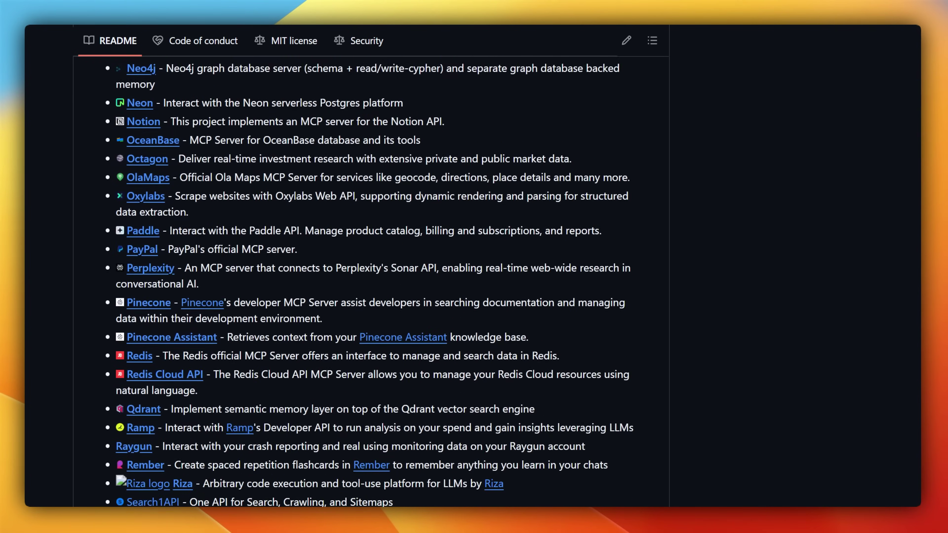
scroll(369, 262, "down", 20)
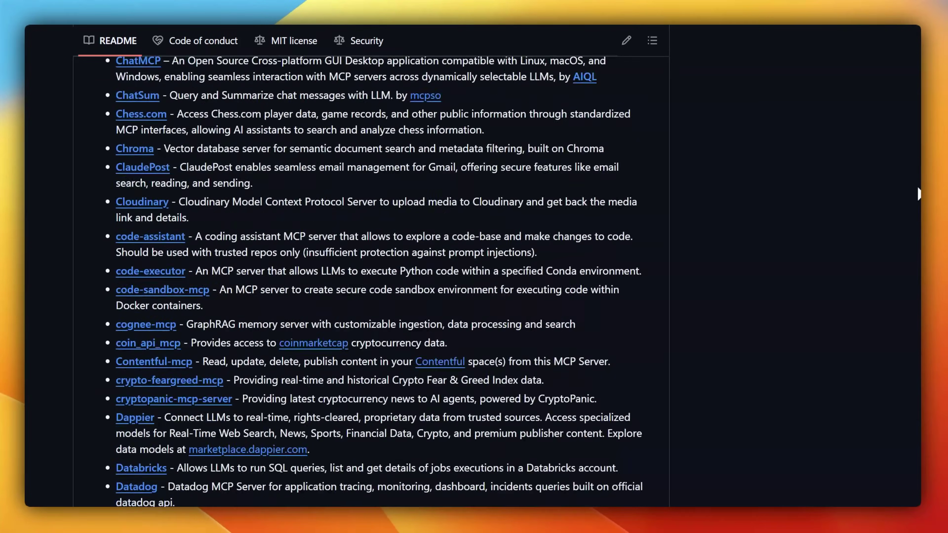
scroll(566, 162, "up", 20)
scroll(566, 162, "down", 2)
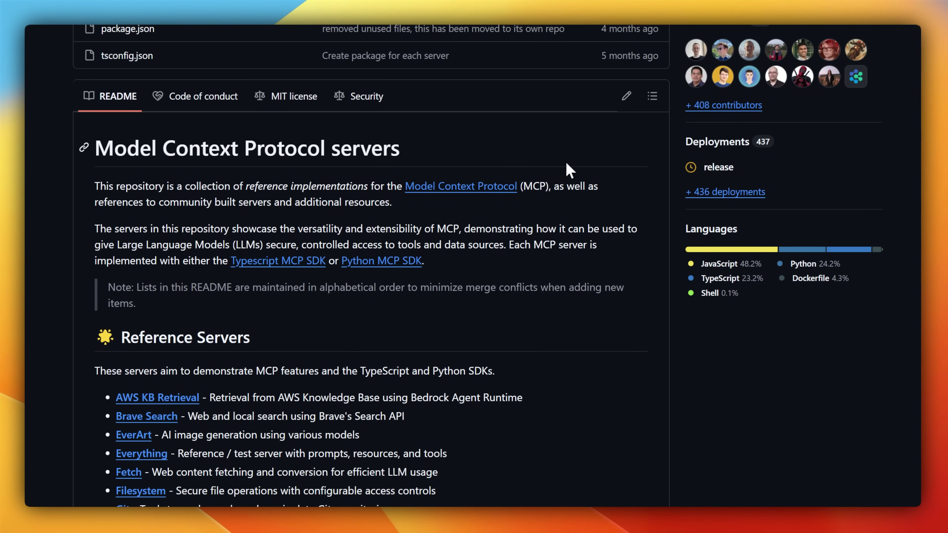